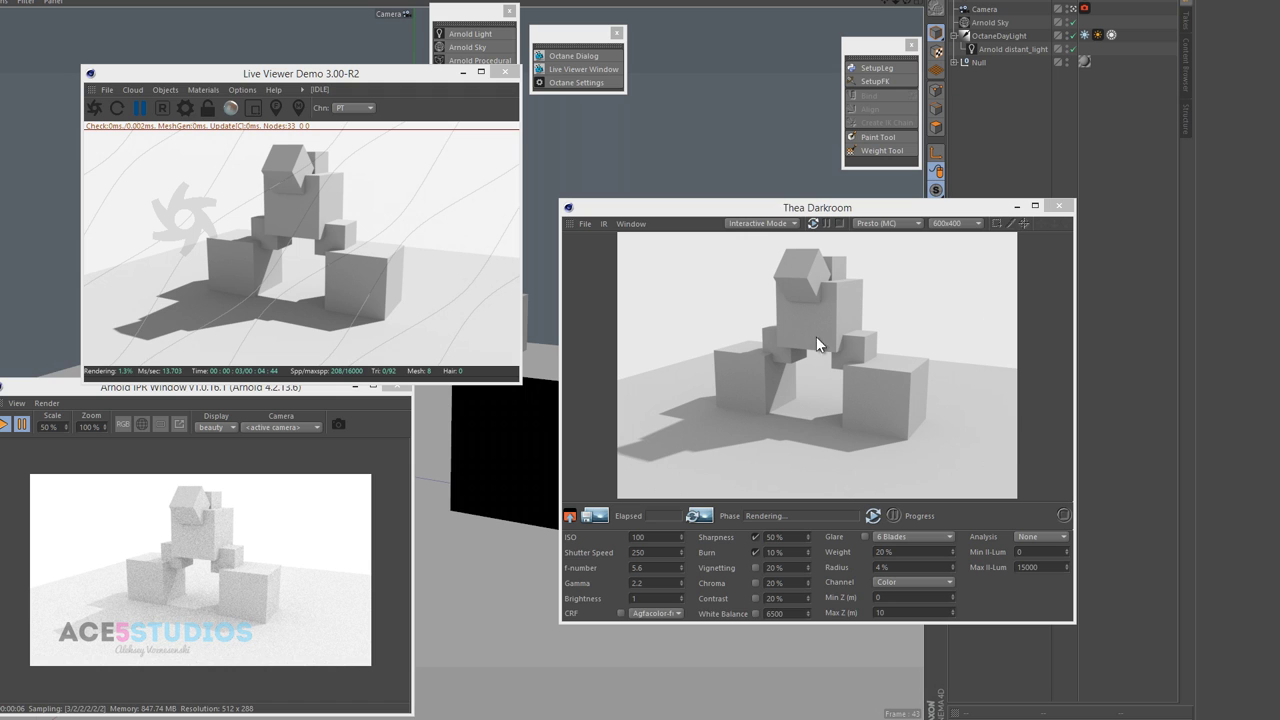
# Step: Start the Thea interactive render and resume the Octane preview alongside Arnold, orbiting the cube figure to compare all three updating
pyautogui.click(814, 224)
pyautogui.click(118, 110)
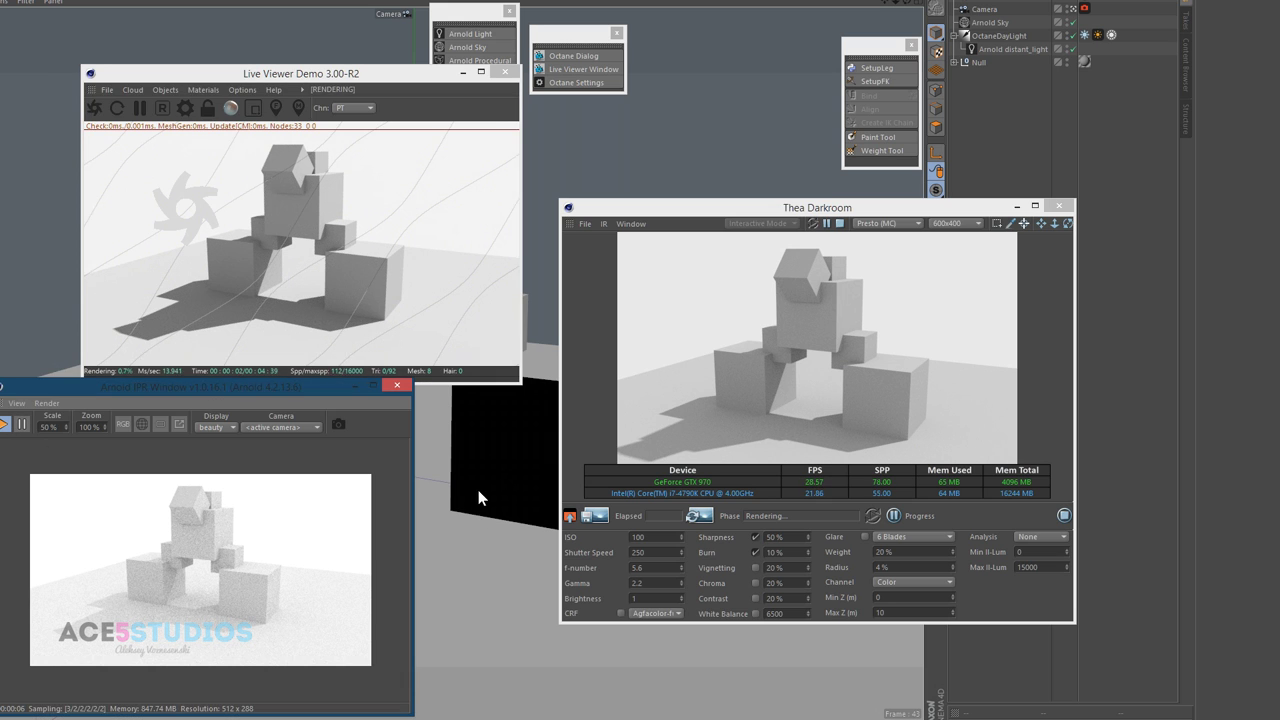
pyautogui.keyDown('alt'); pyautogui.moveTo(478, 490); pyautogui.dragTo(388, 505); pyautogui.keyUp('alt')
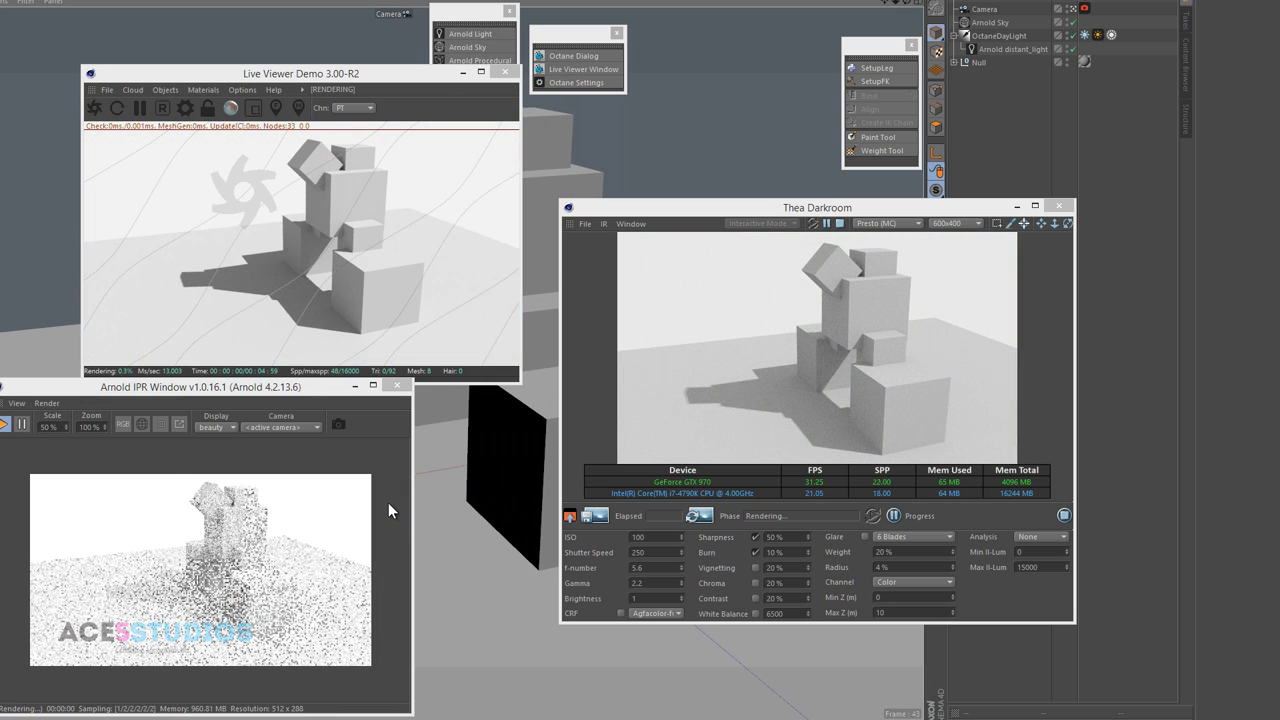
pyautogui.moveTo(500, 474)
pyautogui.keyDown('alt'); pyautogui.mouseDown()
pyautogui.moveTo(535, 485)
pyautogui.moveTo(491, 486)
pyautogui.mouseUp(); pyautogui.keyUp('alt')
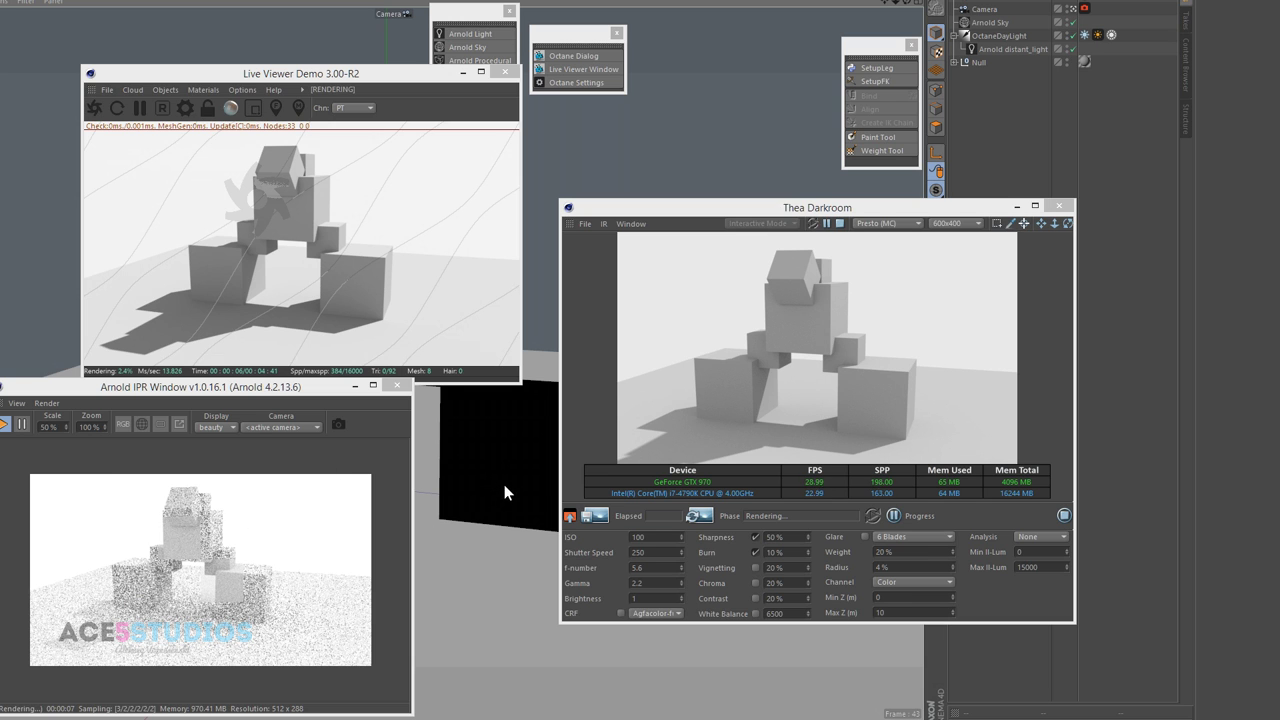
pyautogui.keyDown('alt'); pyautogui.moveTo(503, 485); pyautogui.dragTo(443, 517); pyautogui.keyUp('alt')
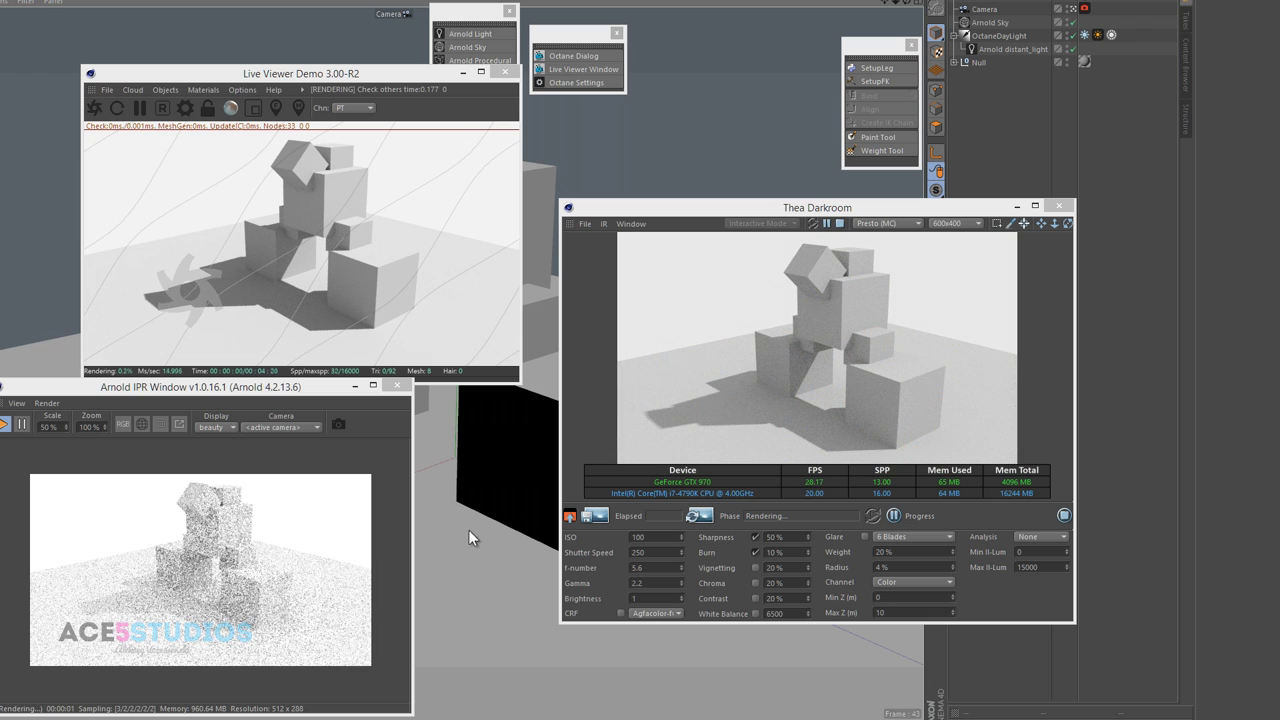
# Step: Pause the Arnold and Octane previews, test orbiting the scene with only Thea rendering, and stop the Thea render
pyautogui.click(22, 424)
pyautogui.click(140, 107)
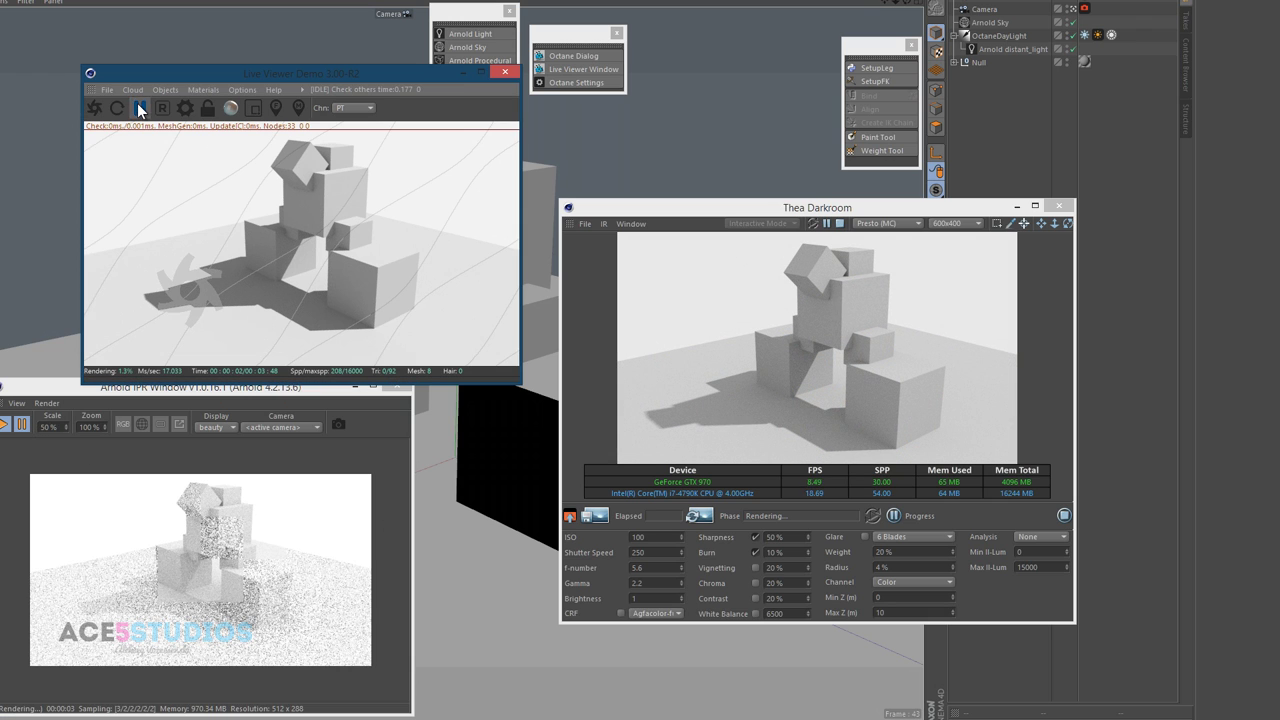
pyautogui.moveTo(878, 331); pyautogui.dragTo(744, 374)
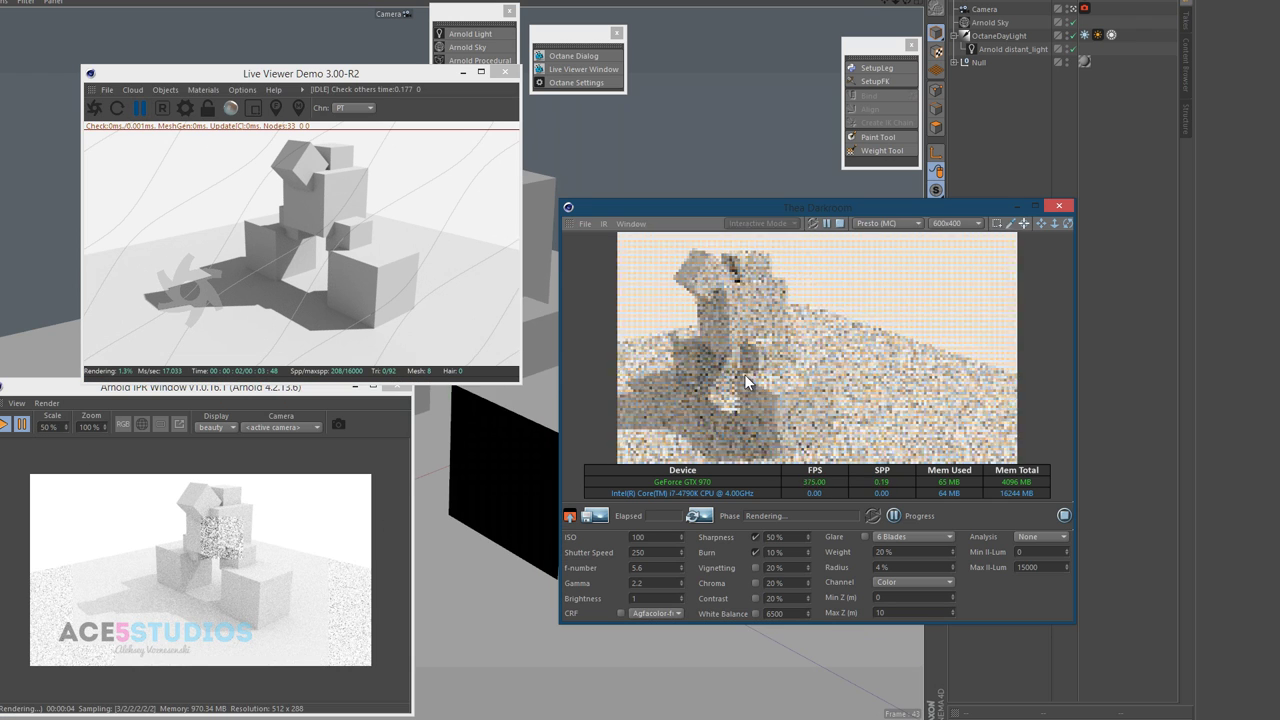
pyautogui.moveTo(846, 370)
pyautogui.mouseDown()
pyautogui.moveTo(838, 345)
pyautogui.moveTo(830, 378)
pyautogui.mouseUp()
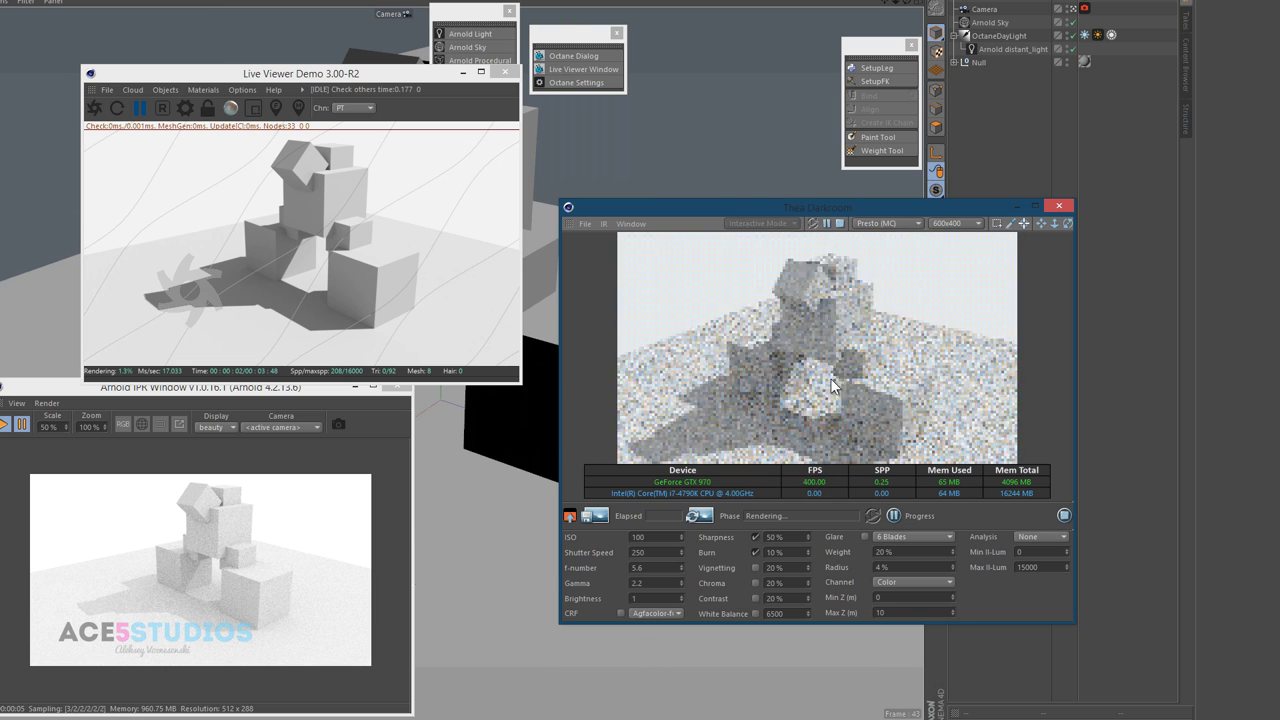
pyautogui.click(840, 224)
# Step: Resume the Octane Live Viewer and test orbiting the scene with its PT kernel and with PMC
pyautogui.click(138, 105)
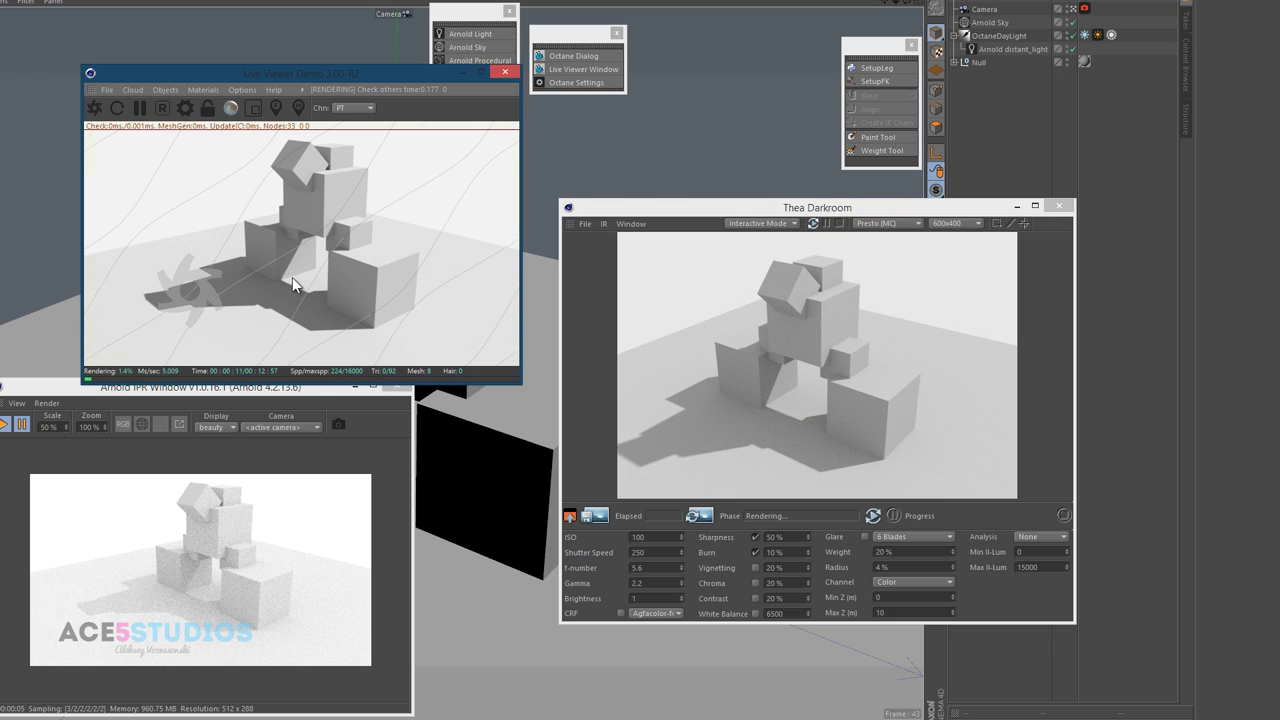
pyautogui.moveTo(289, 290); pyautogui.dragTo(314, 228)
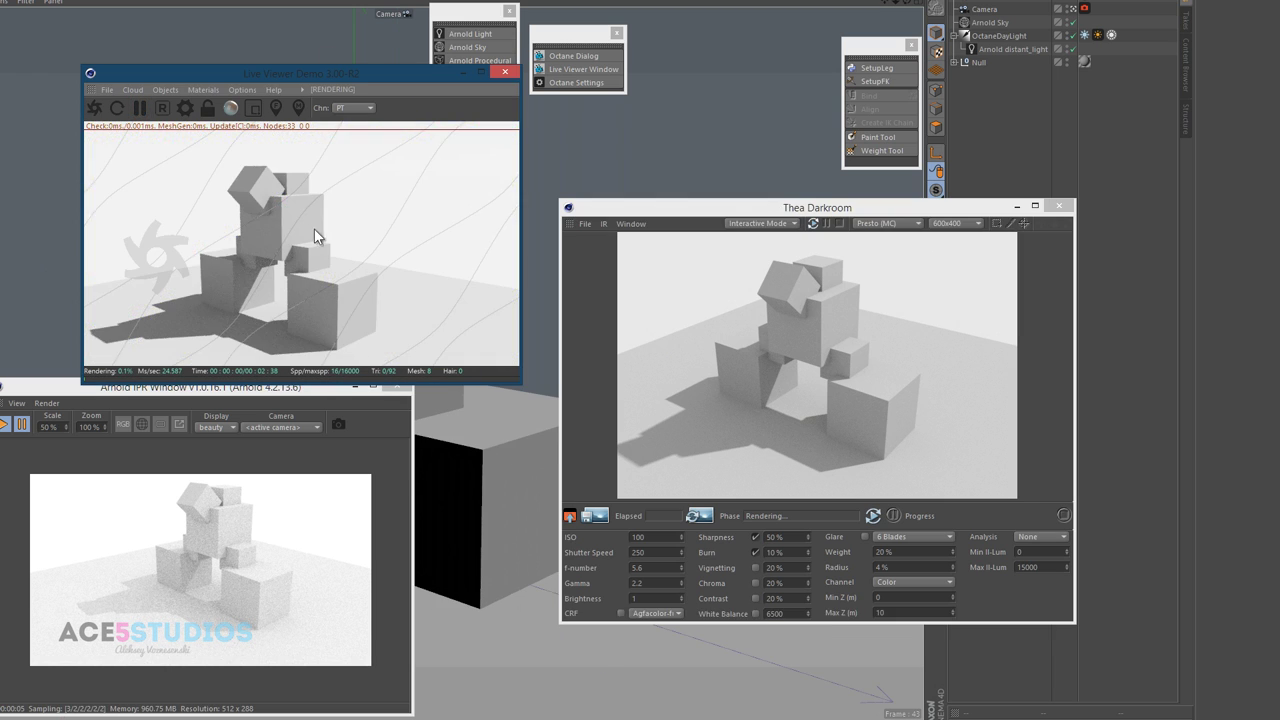
pyautogui.click(370, 107)
pyautogui.click(363, 147)
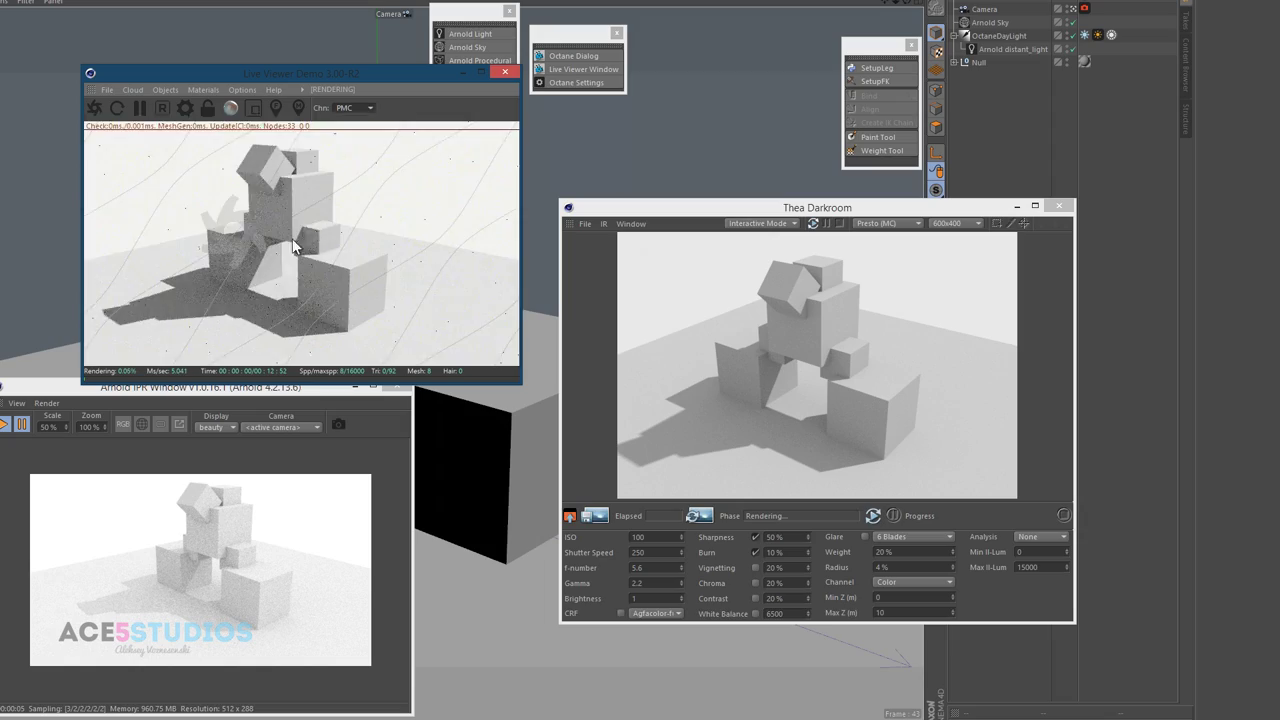
pyautogui.moveTo(272, 279); pyautogui.dragTo(265, 309)
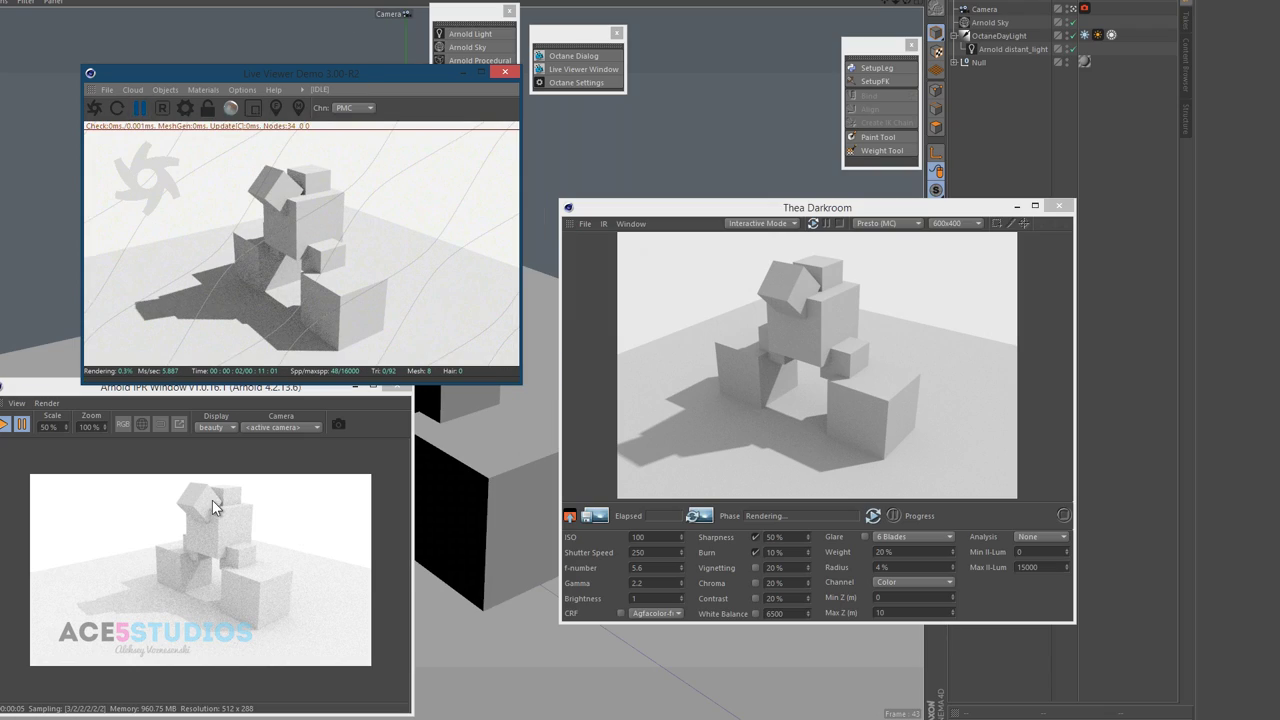
# Step: Resume the Arnold IPR, test its refresh by orbiting the cube figure, and pause it again
pyautogui.click(15, 425)
pyautogui.keyDown('alt'); pyautogui.moveTo(156, 581); pyautogui.dragTo(465, 524); pyautogui.keyUp('alt')
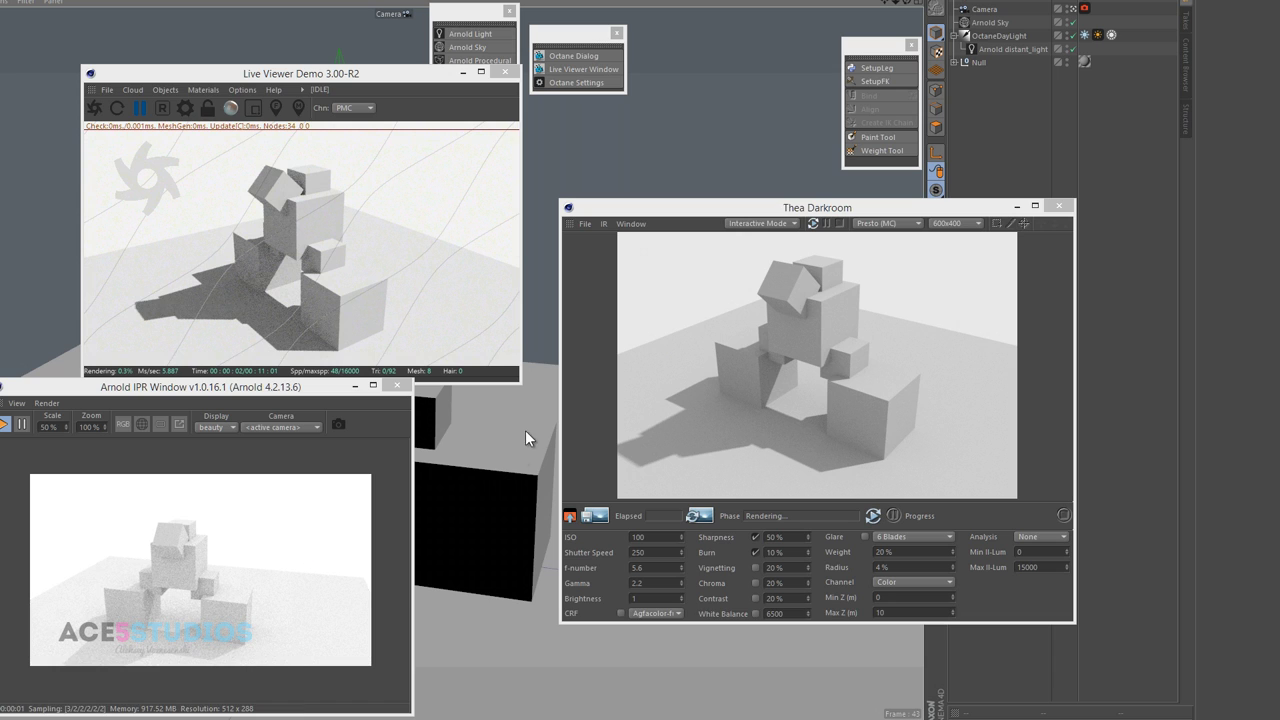
pyautogui.keyDown('alt'); pyautogui.moveTo(511, 459); pyautogui.dragTo(476, 461); pyautogui.keyUp('alt')
pyautogui.click(21, 426)
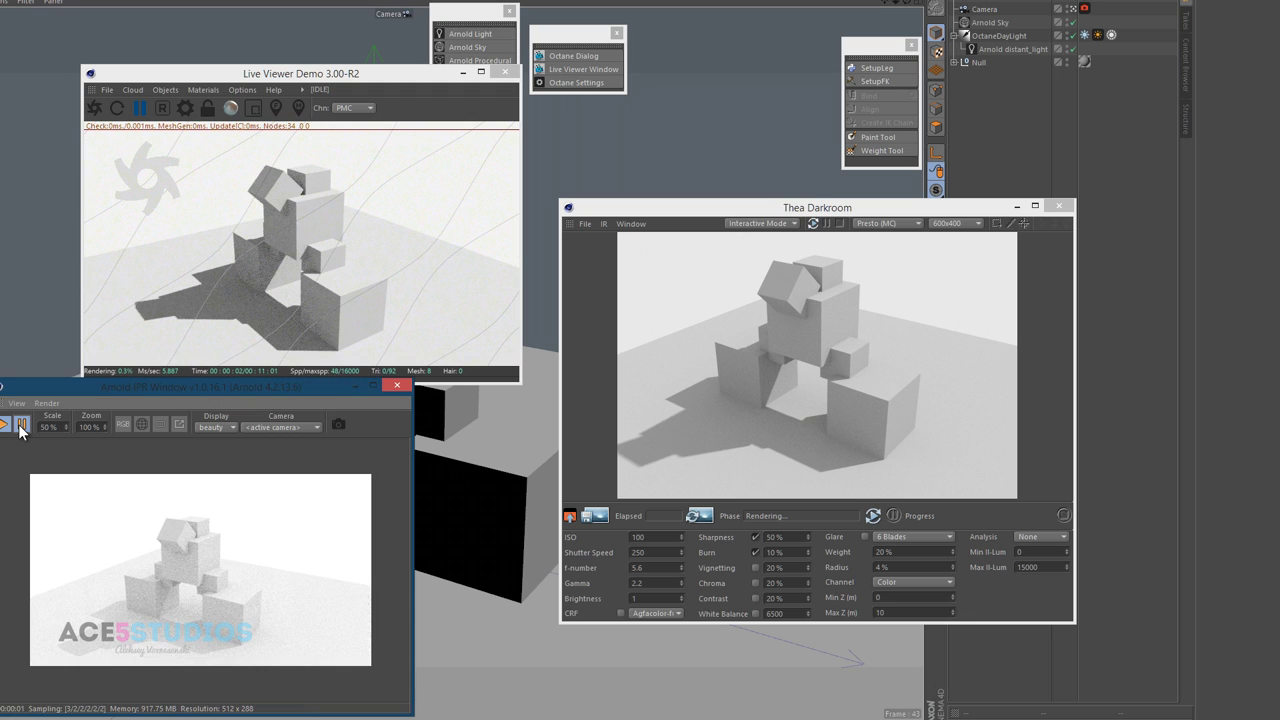
# Step: Restart the Thea interactive render, test it by orbiting the scene, and stop it
pyautogui.click(812, 223)
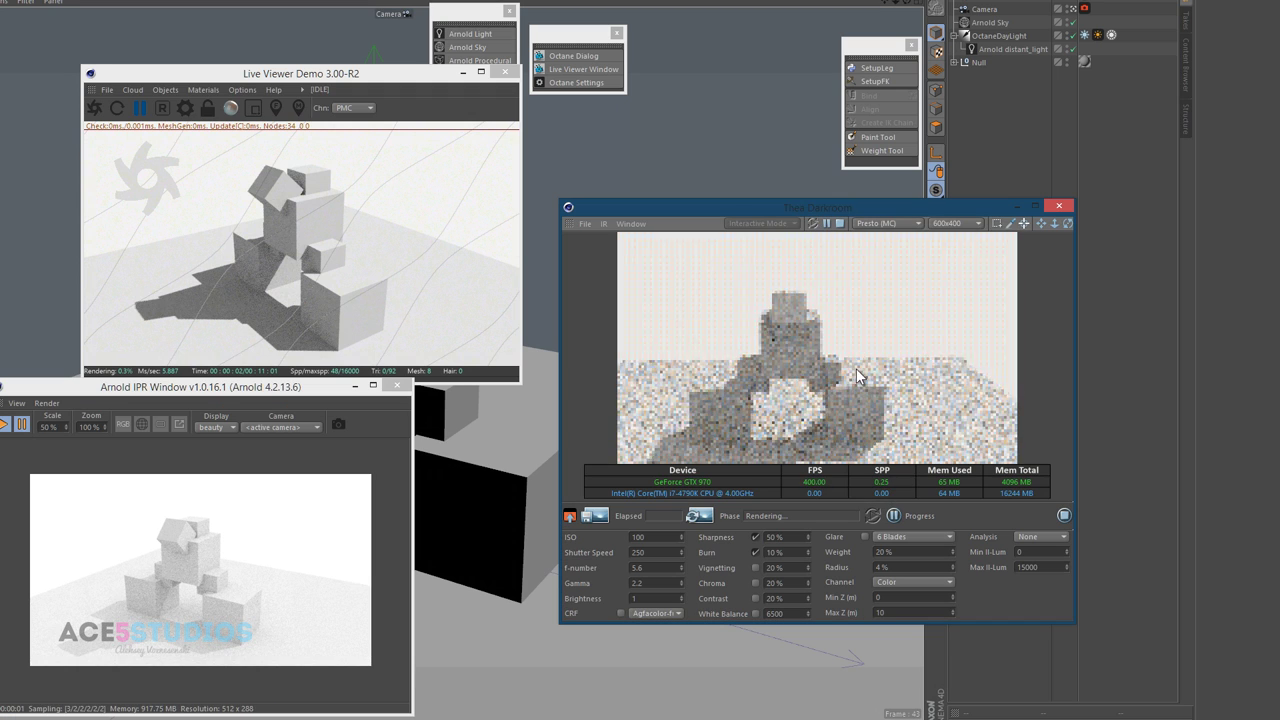
pyautogui.keyDown('alt'); pyautogui.moveTo(482, 485); pyautogui.dragTo(440, 400); pyautogui.keyUp('alt')
pyautogui.click(842, 223)
# Step: Restart the Octane preview with the PT kernel, orbit to the other side of the figure, and pause it
pyautogui.click(94, 107)
pyautogui.click(357, 107)
pyautogui.keyDown('alt'); pyautogui.moveTo(480, 470); pyautogui.dragTo(191, 489); pyautogui.keyUp('alt')
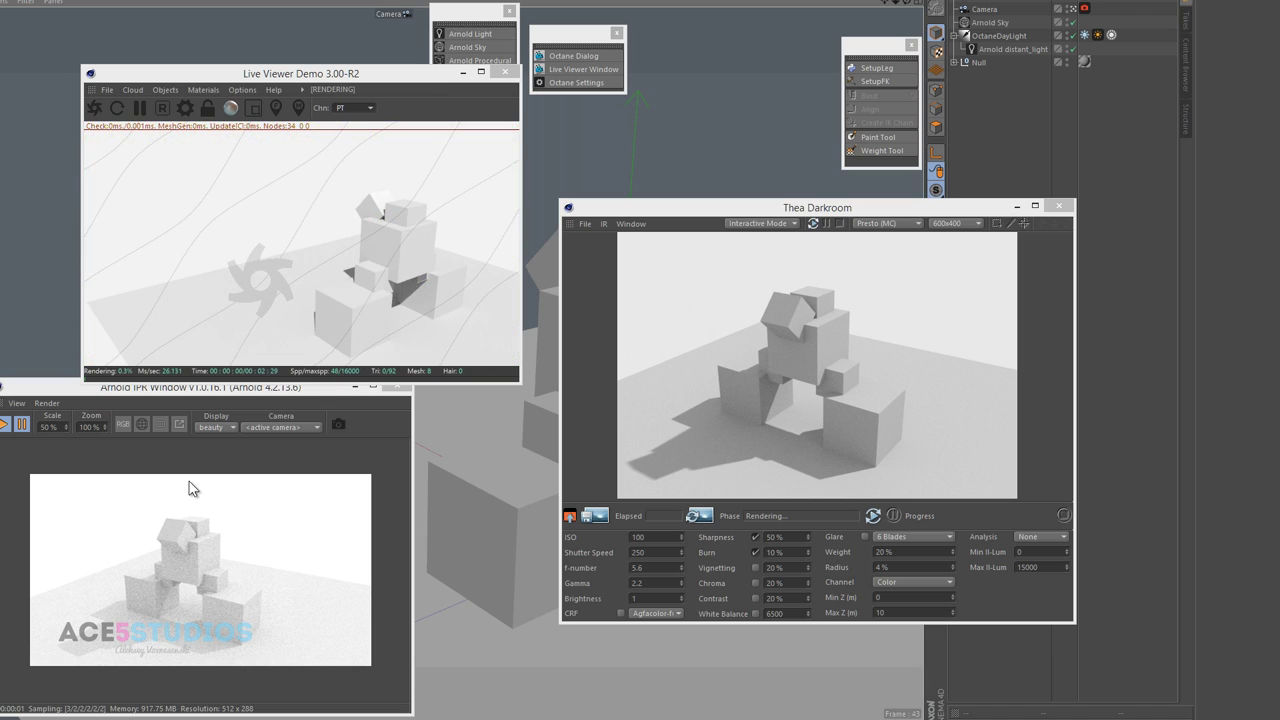
pyautogui.click(135, 109)
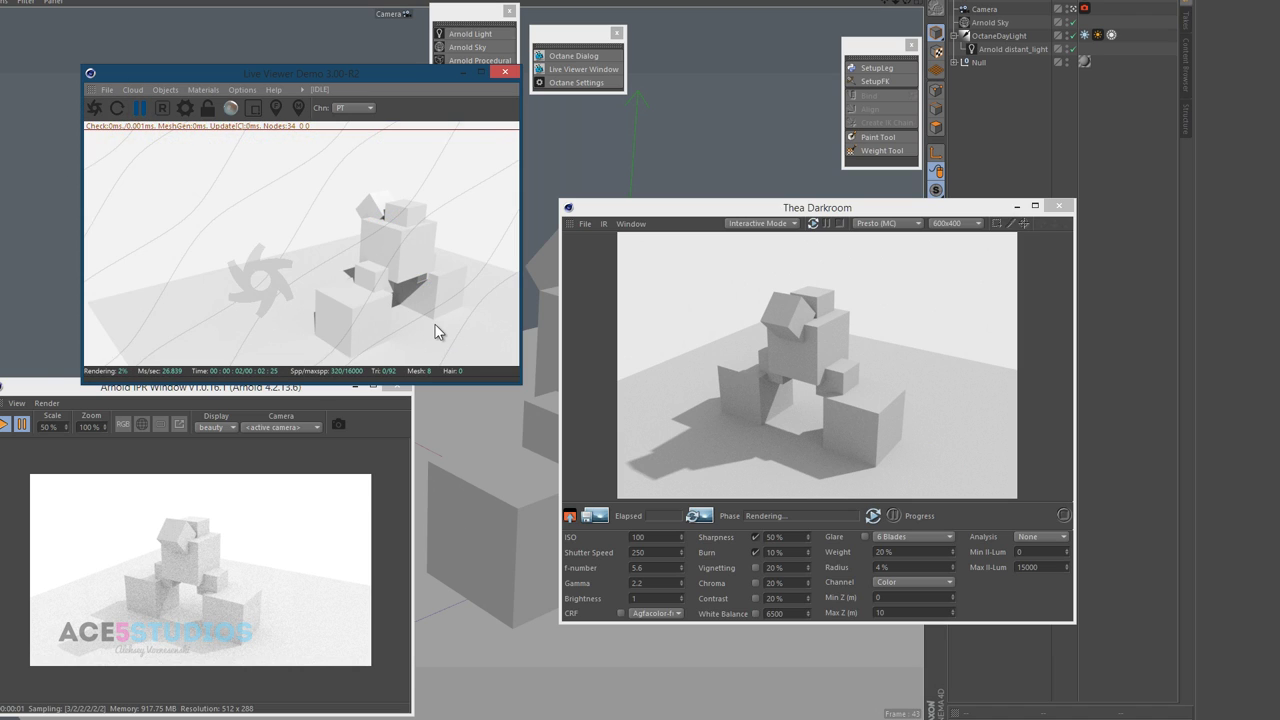
# Step: Start the Thea render, orbit back around the figure, and resume Octane and Arnold so all three previews run together
pyautogui.click(815, 224)
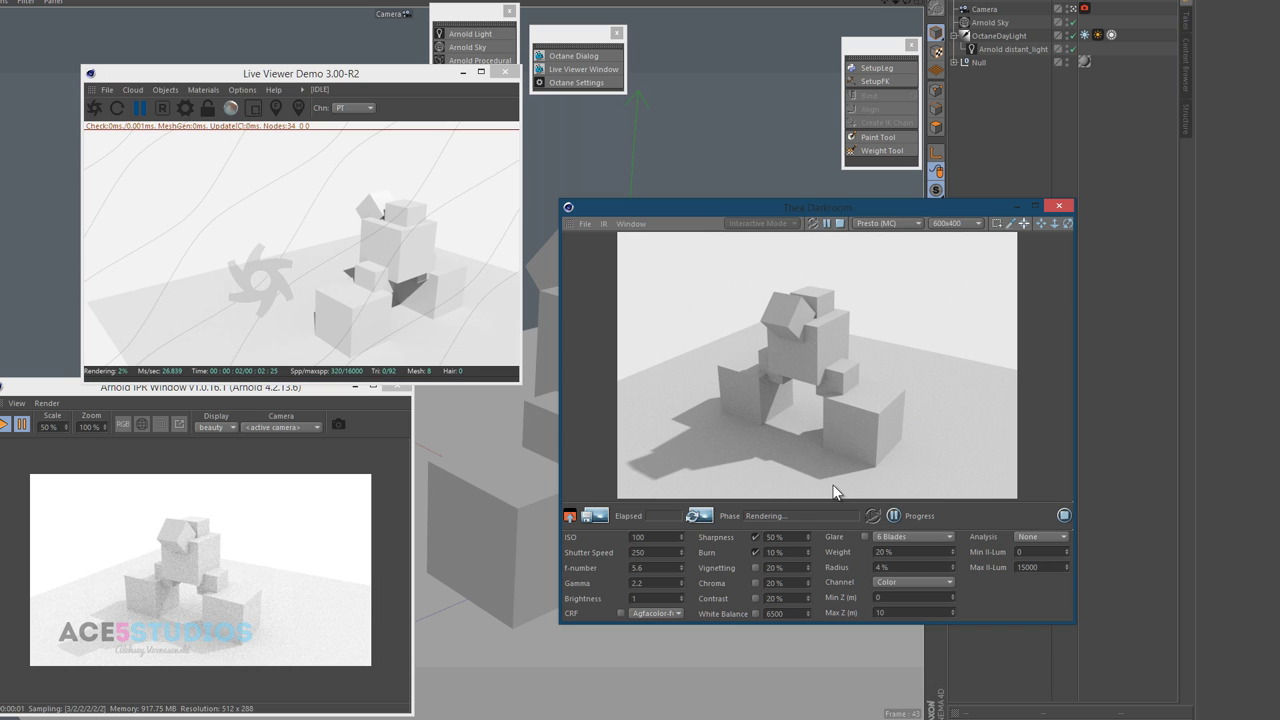
pyautogui.keyDown('alt'); pyautogui.moveTo(965, 412); pyautogui.dragTo(850, 364); pyautogui.keyUp('alt')
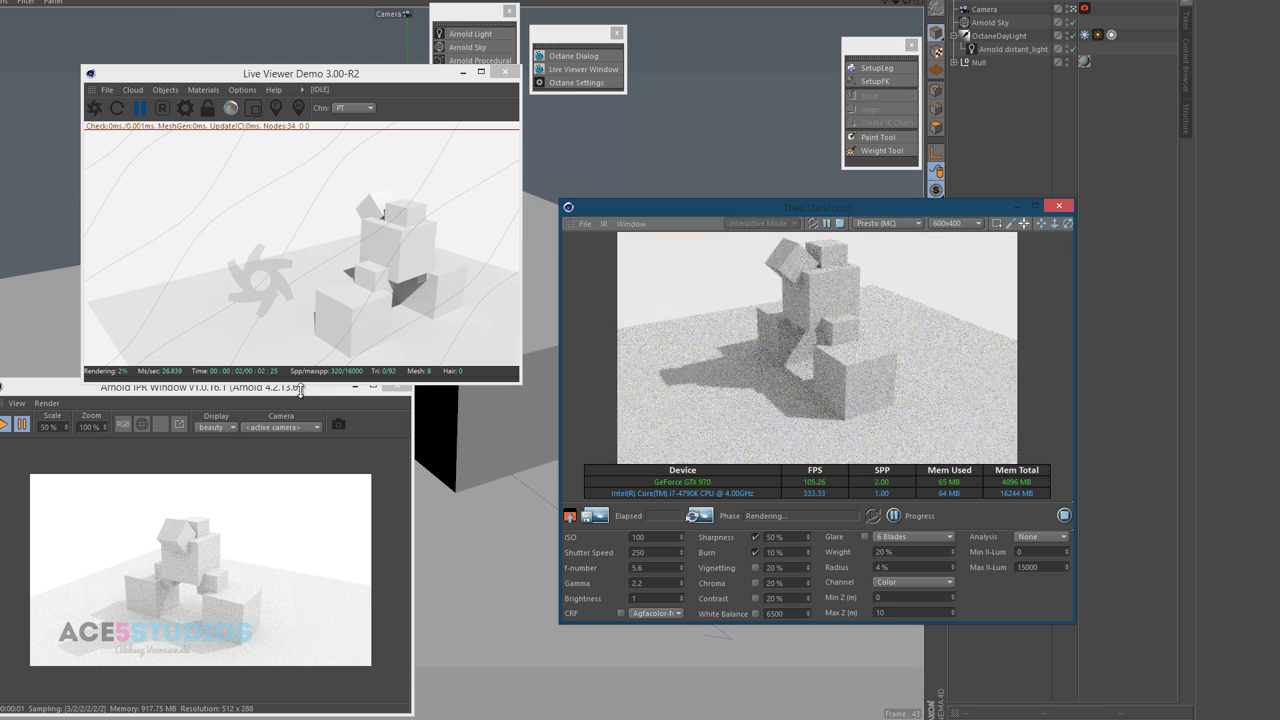
pyautogui.click(141, 110)
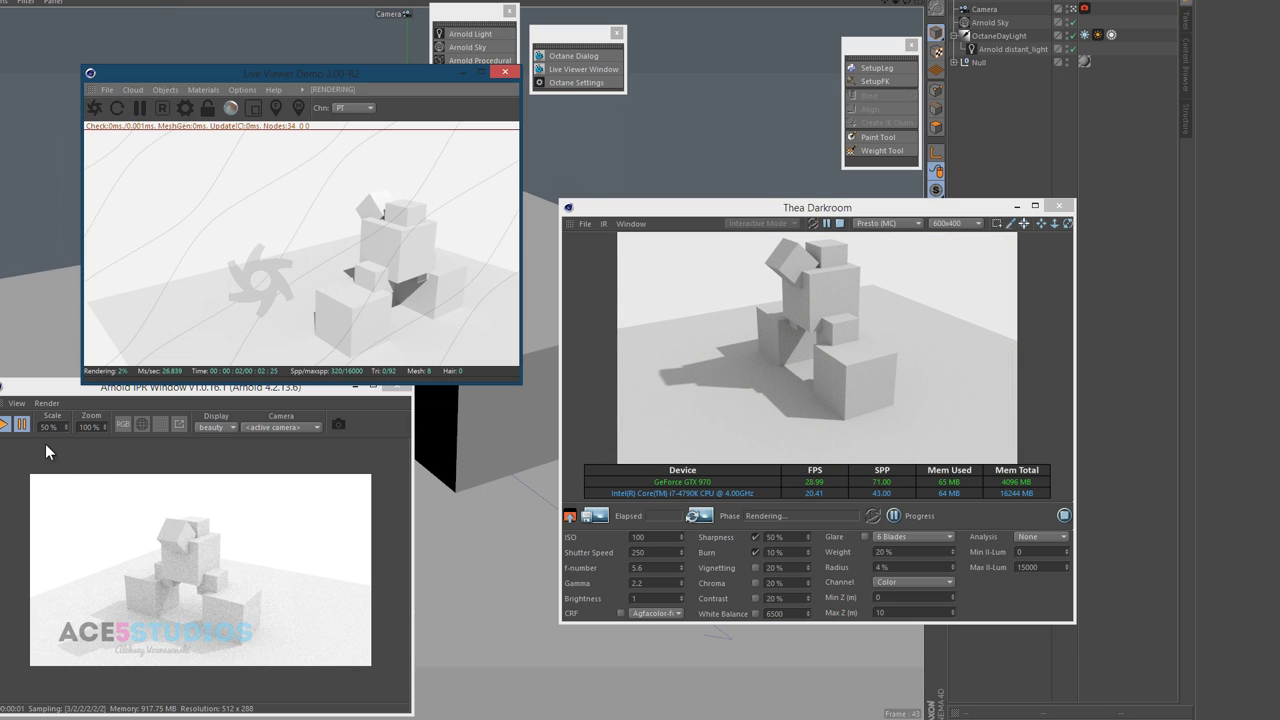
pyautogui.click(21, 424)
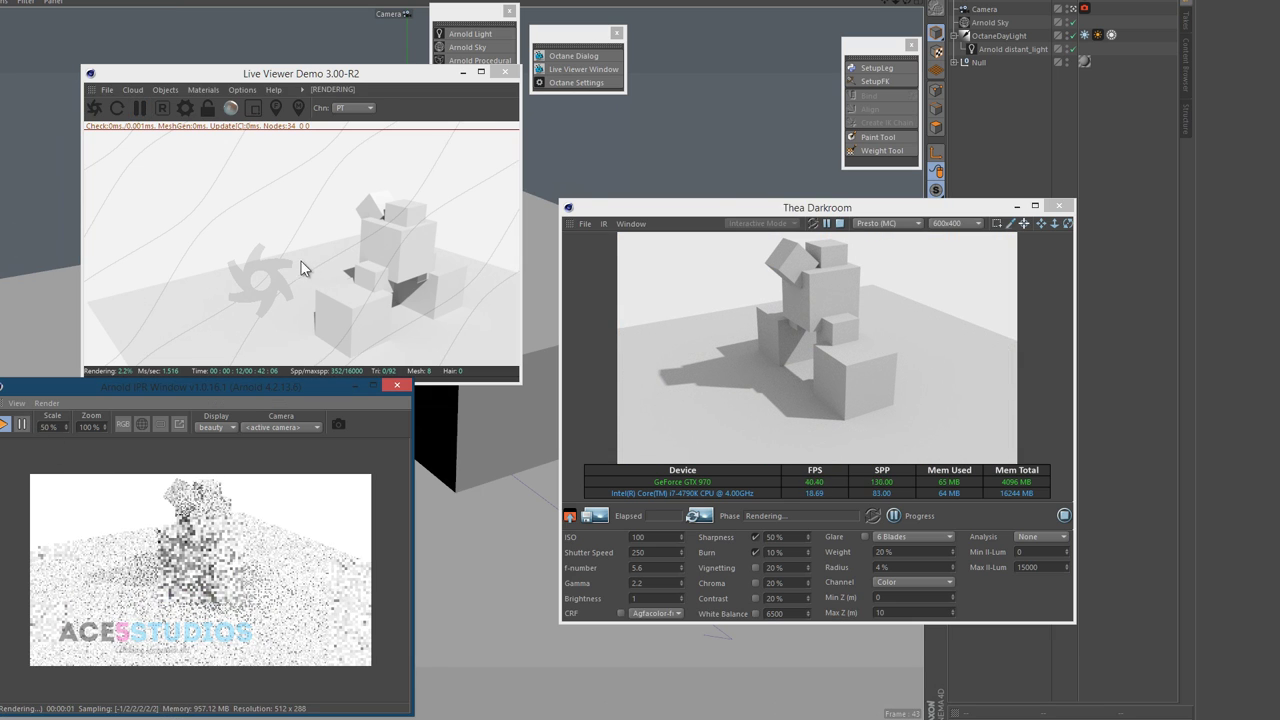
# Step: Rotate OctaneDayLight to change the shadow direction in the previews, restarting Thea between rotations to refresh its lighting
pyautogui.click(999, 35)
pyautogui.moveTo(450, 467)
pyautogui.mouseDown()
pyautogui.moveTo(545, 432)
pyautogui.moveTo(505, 472)
pyautogui.moveTo(518, 488)
pyautogui.moveTo(536, 458)
pyautogui.moveTo(456, 478)
pyautogui.mouseUp()
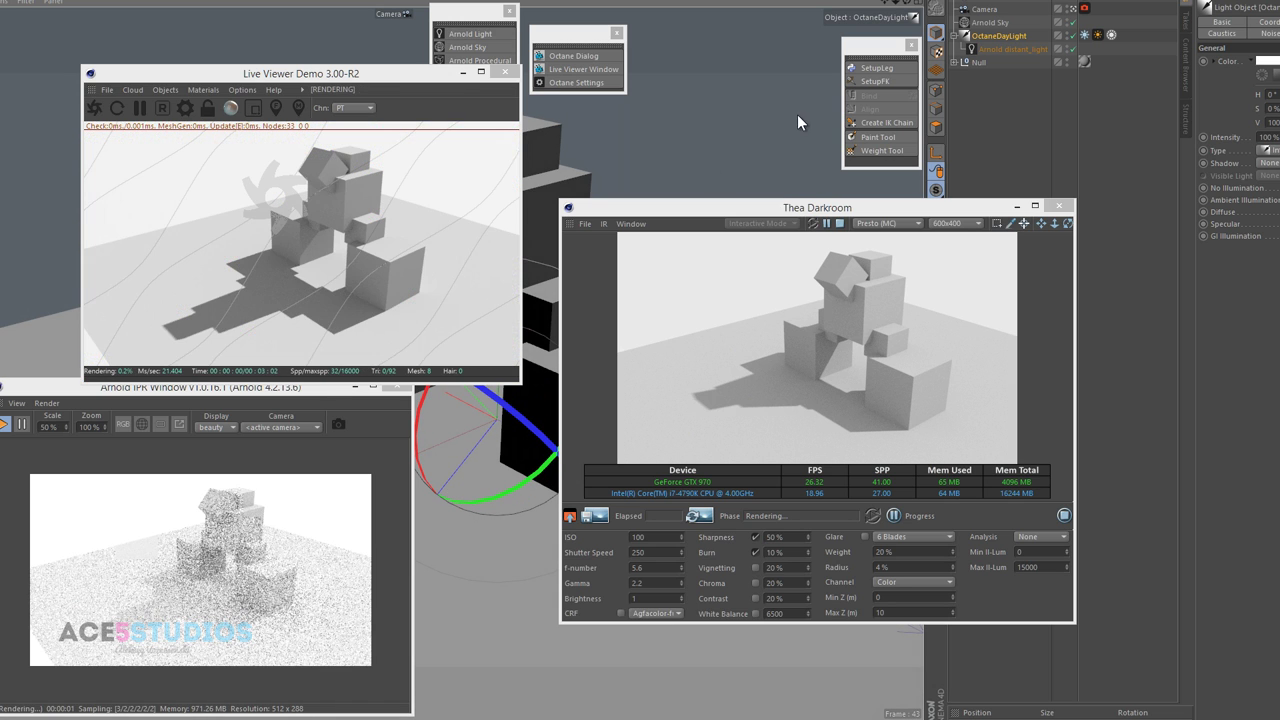
pyautogui.click(838, 224)
pyautogui.click(813, 223)
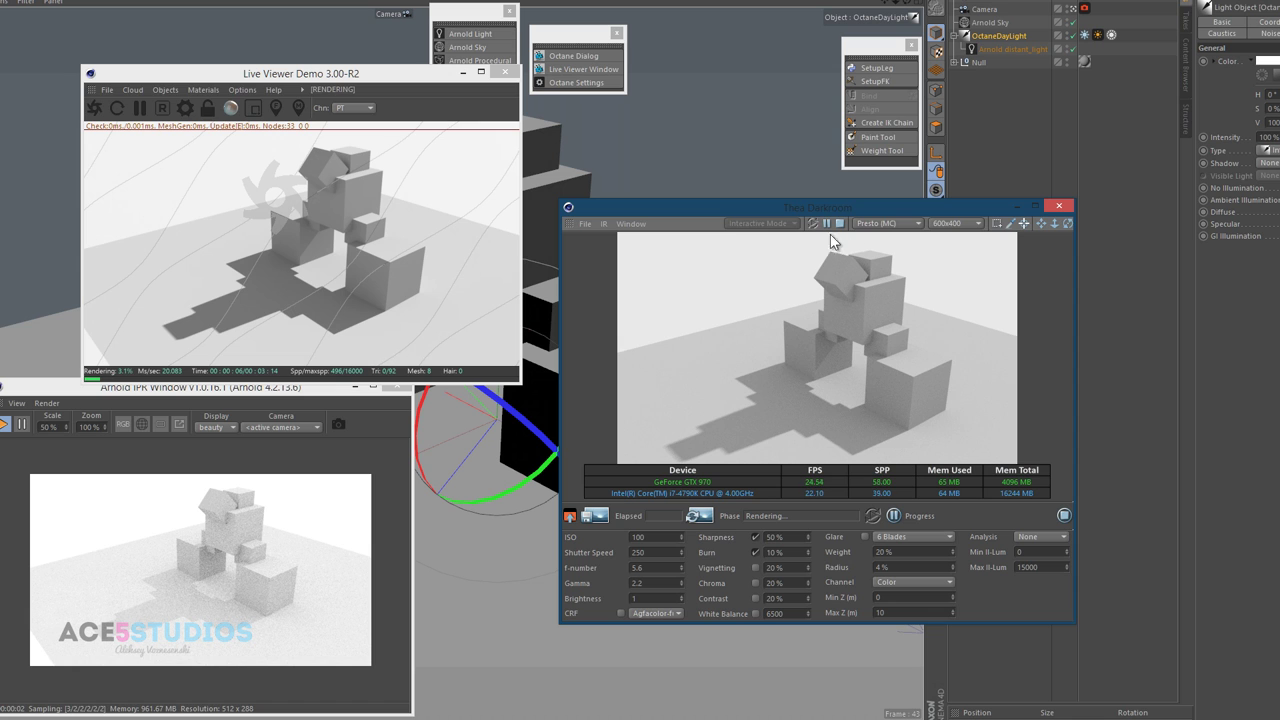
pyautogui.moveTo(508, 488); pyautogui.dragTo(551, 485)
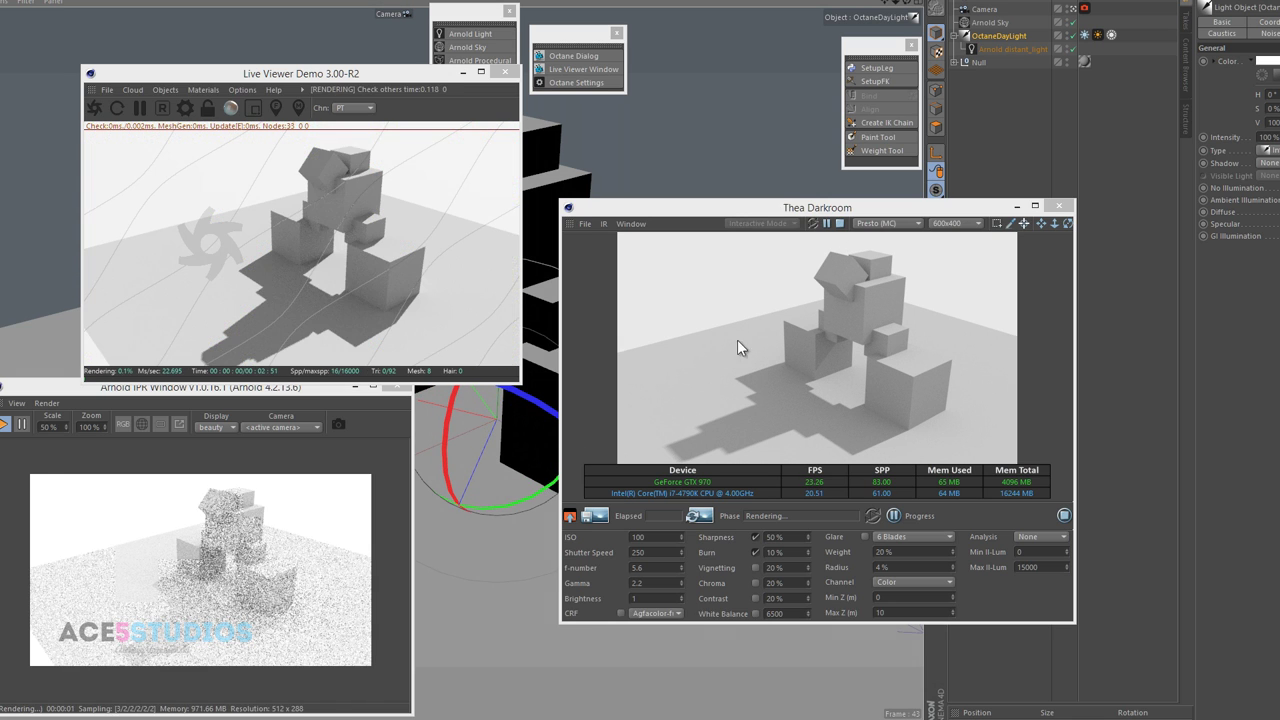
# Step: Pause the Octane and Arnold previews and try rotating OctaneDayLight with only Thea rendering
pyautogui.click(140, 108)
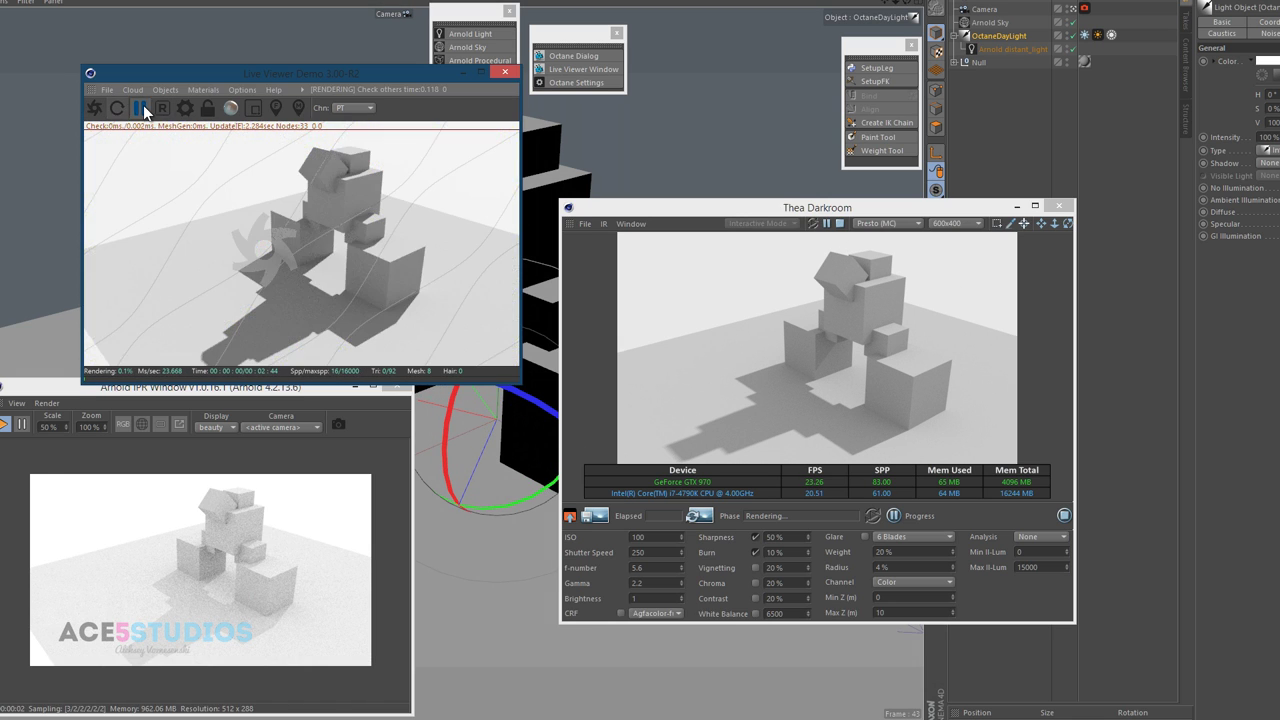
pyautogui.click(21, 424)
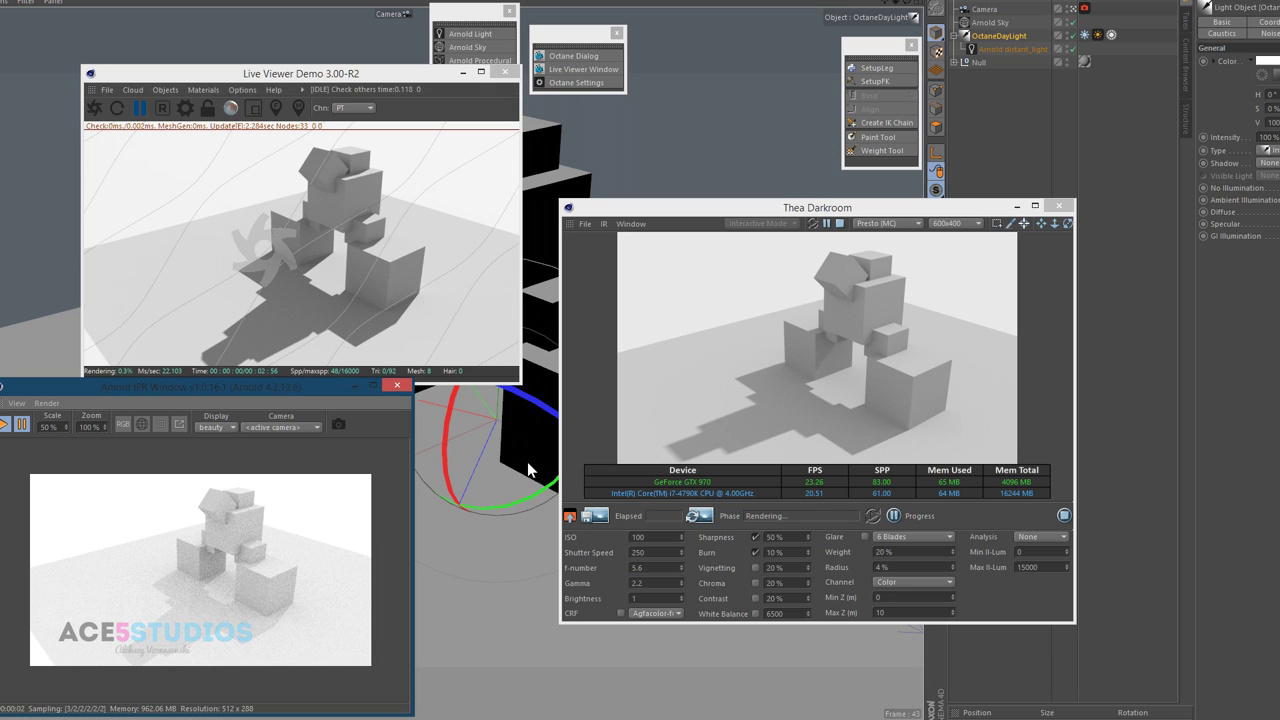
pyautogui.moveTo(528, 470); pyautogui.dragTo(427, 485)
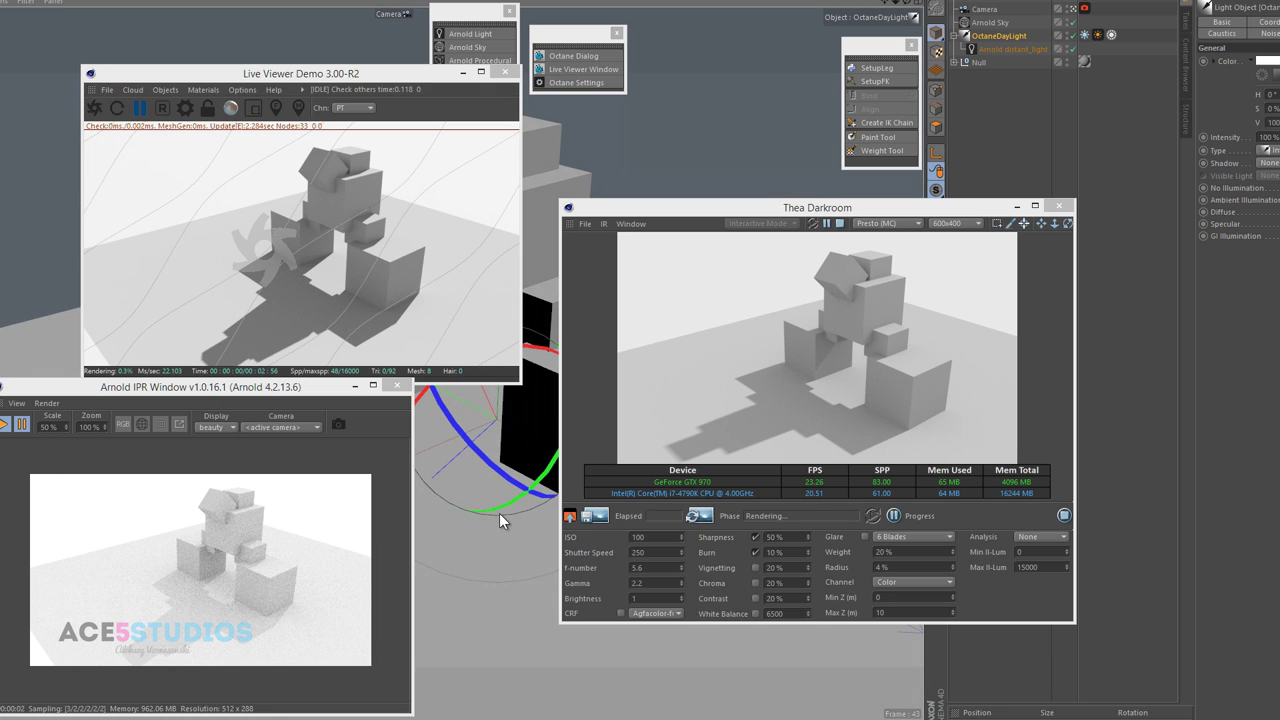
pyautogui.moveTo(499, 513); pyautogui.dragTo(380, 455)
# Step: Select the front cube of the figure and activate the Move tool
pyautogui.click(536, 466)
pyautogui.press('e')
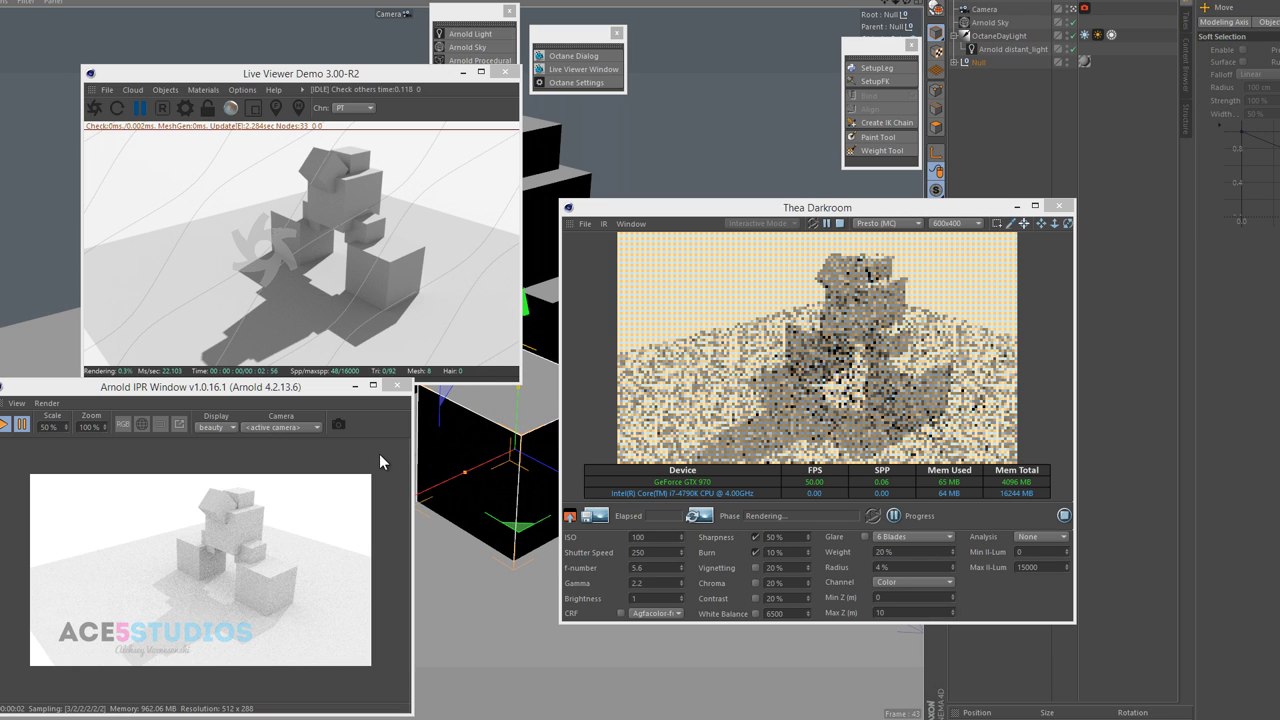
pyautogui.keyDown('alt'); pyautogui.moveTo(455, 504); pyautogui.dragTo(379, 502); pyautogui.keyUp('alt')
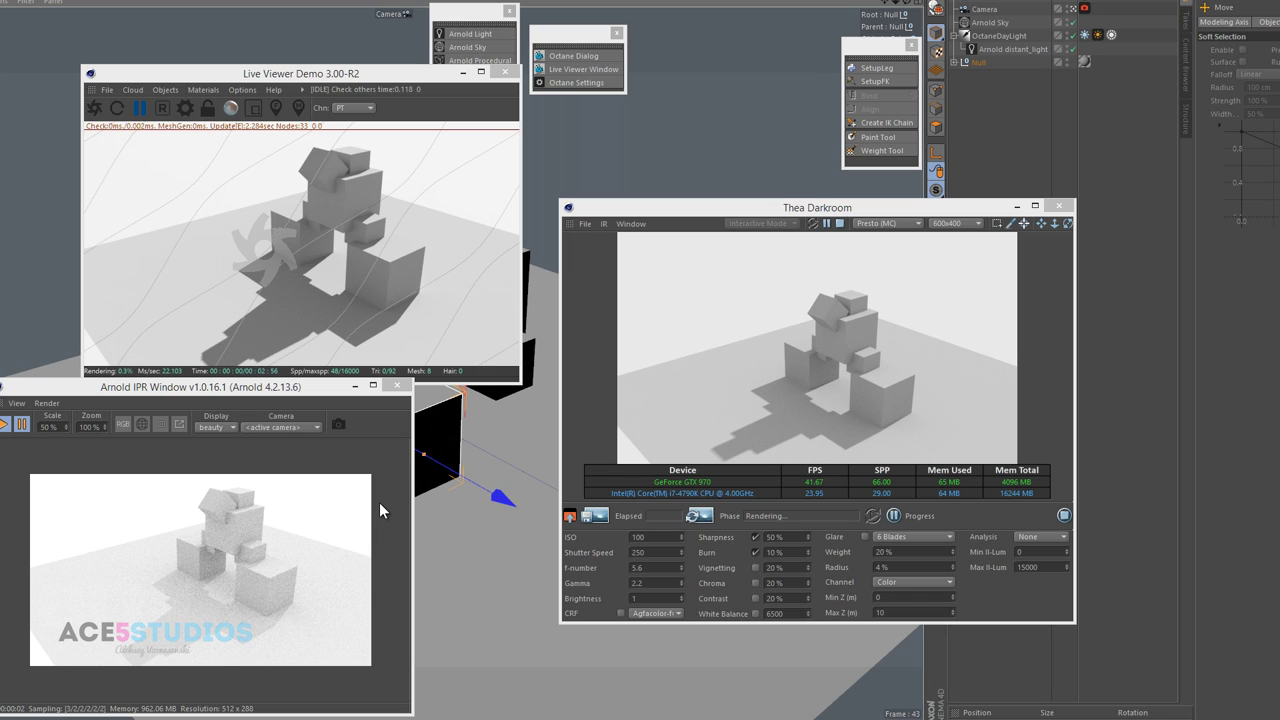
# Step: Stop the Thea render and close the Arnold IPR and Octane Live Viewer windows
pyautogui.click(840, 224)
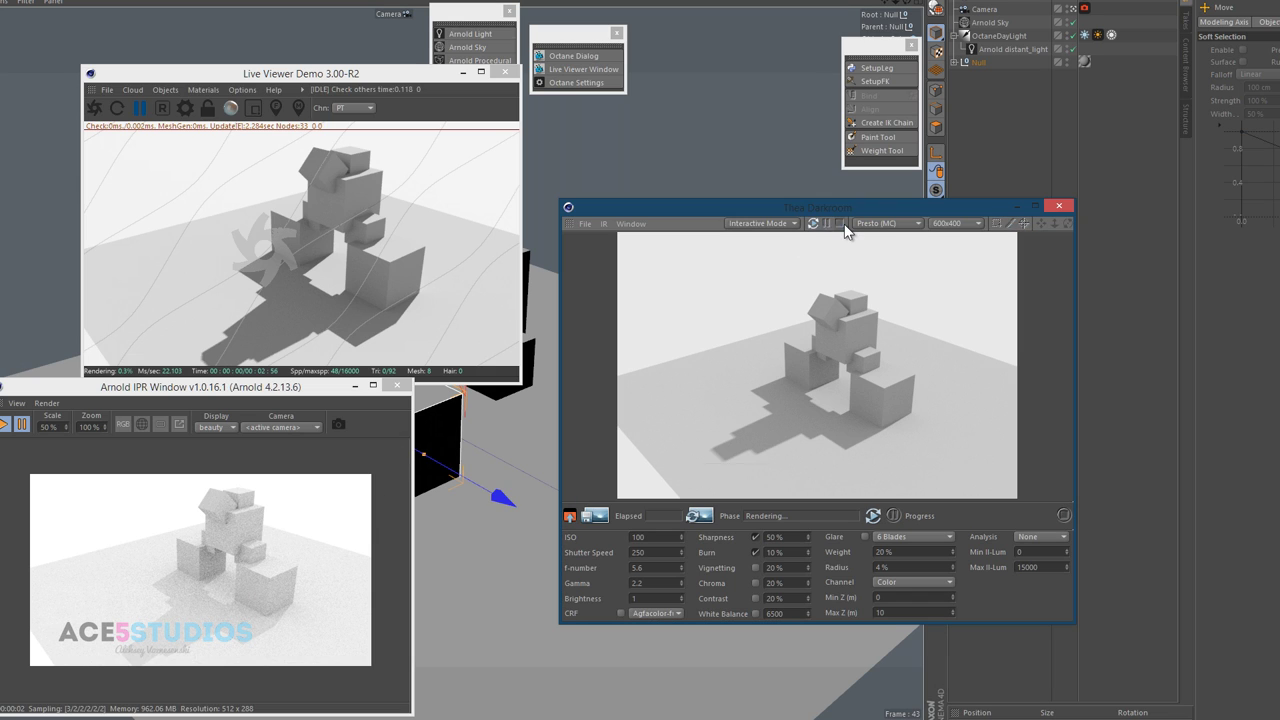
pyautogui.click(397, 386)
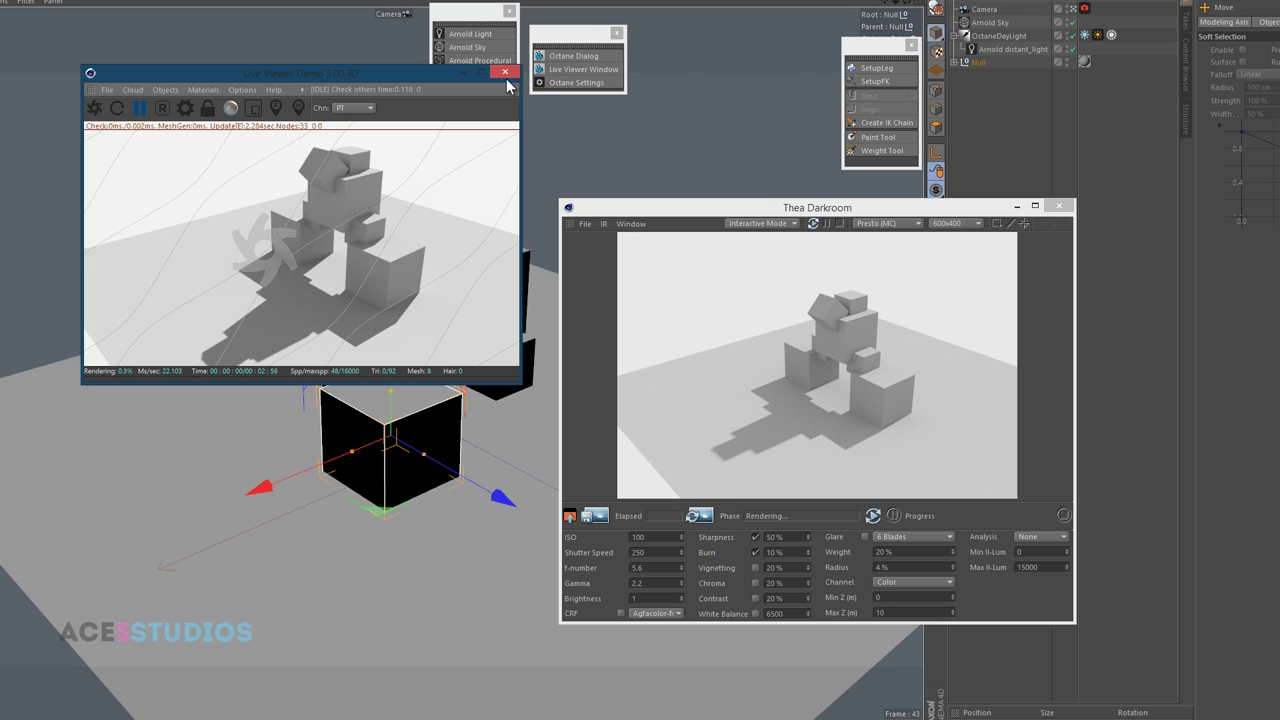
pyautogui.click(508, 75)
# Step: Restart the Thea interactive render and move the selected front cube across the floor to test object updates
pyautogui.click(813, 223)
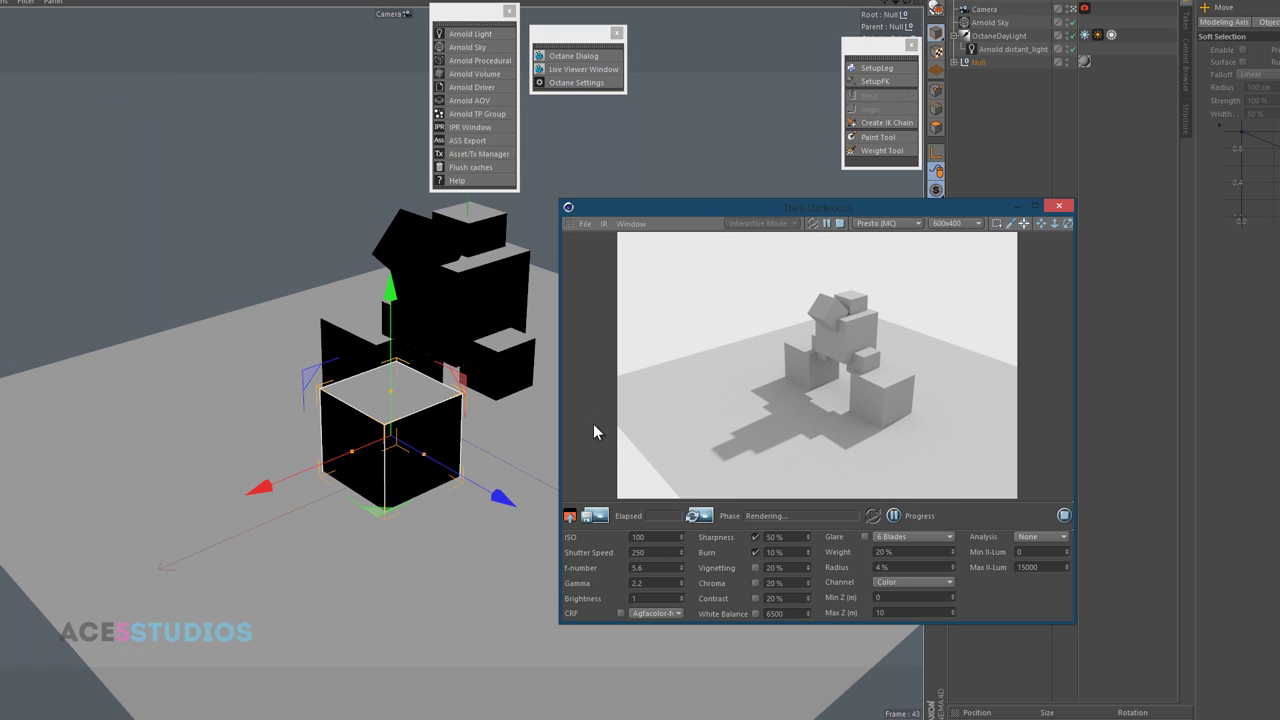
pyautogui.moveTo(399, 521); pyautogui.dragTo(491, 504)
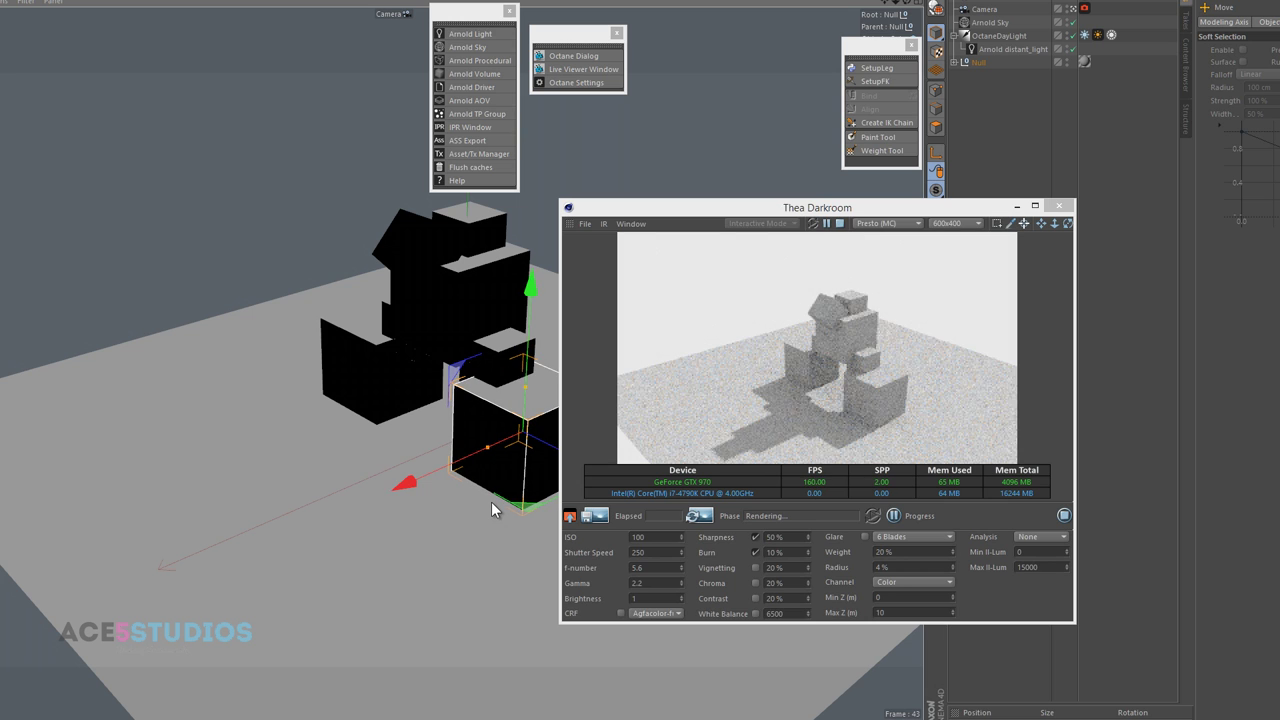
pyautogui.keyDown('alt'); pyautogui.moveTo(523, 432); pyautogui.dragTo(430, 420); pyautogui.keyUp('alt')
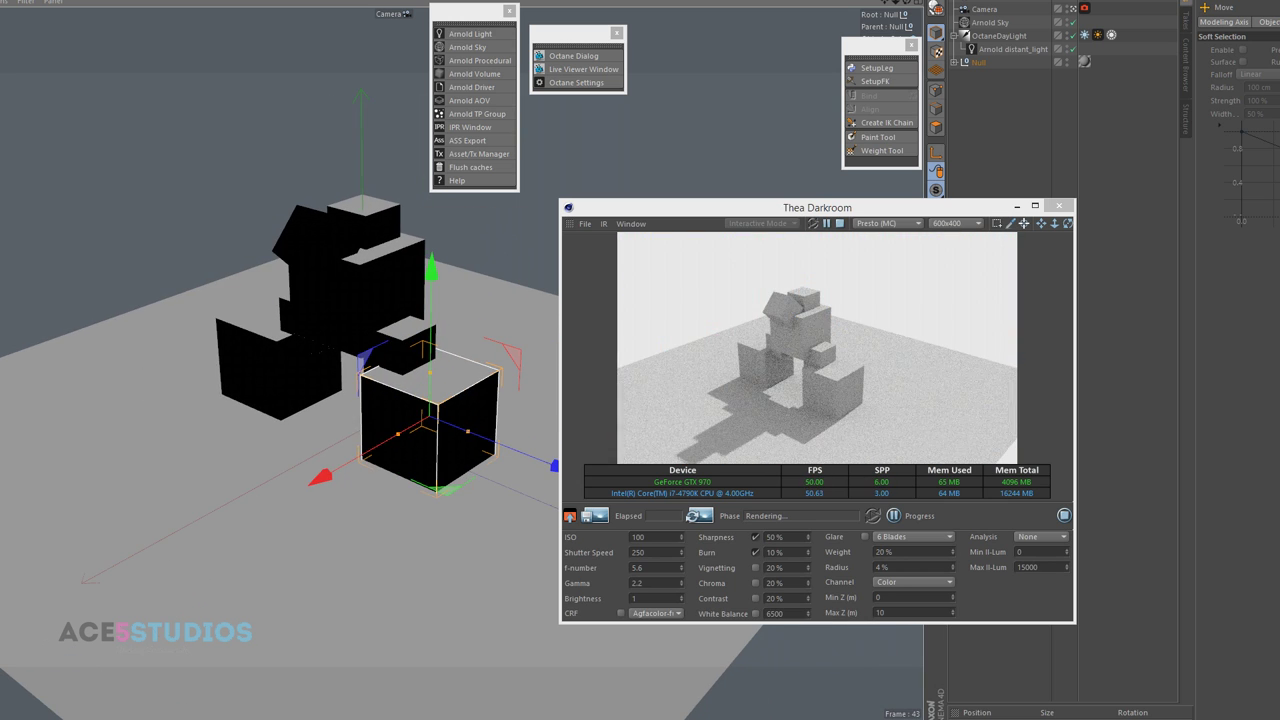
# Step: Rotate OctaneDayLight through several directions with the Rotate tool to test how Thea updates the lighting
pyautogui.click(1000, 36)
pyautogui.press('r')
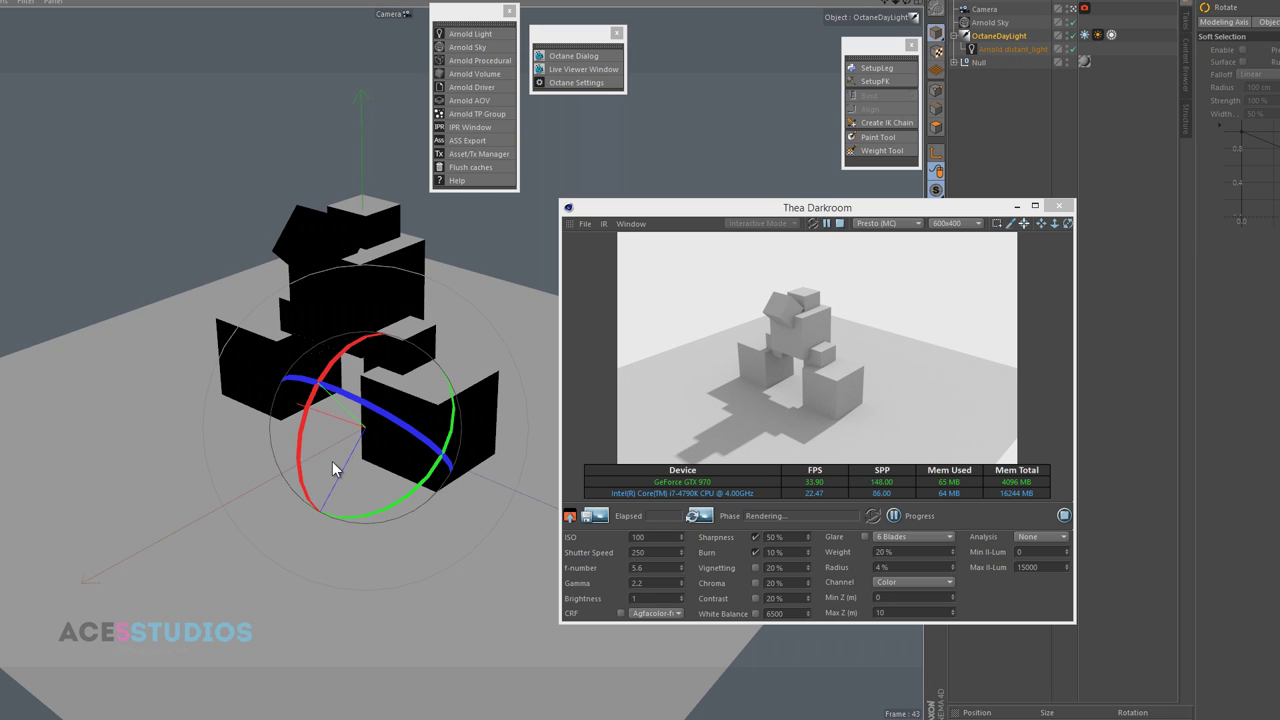
pyautogui.moveTo(332, 461); pyautogui.dragTo(483, 429)
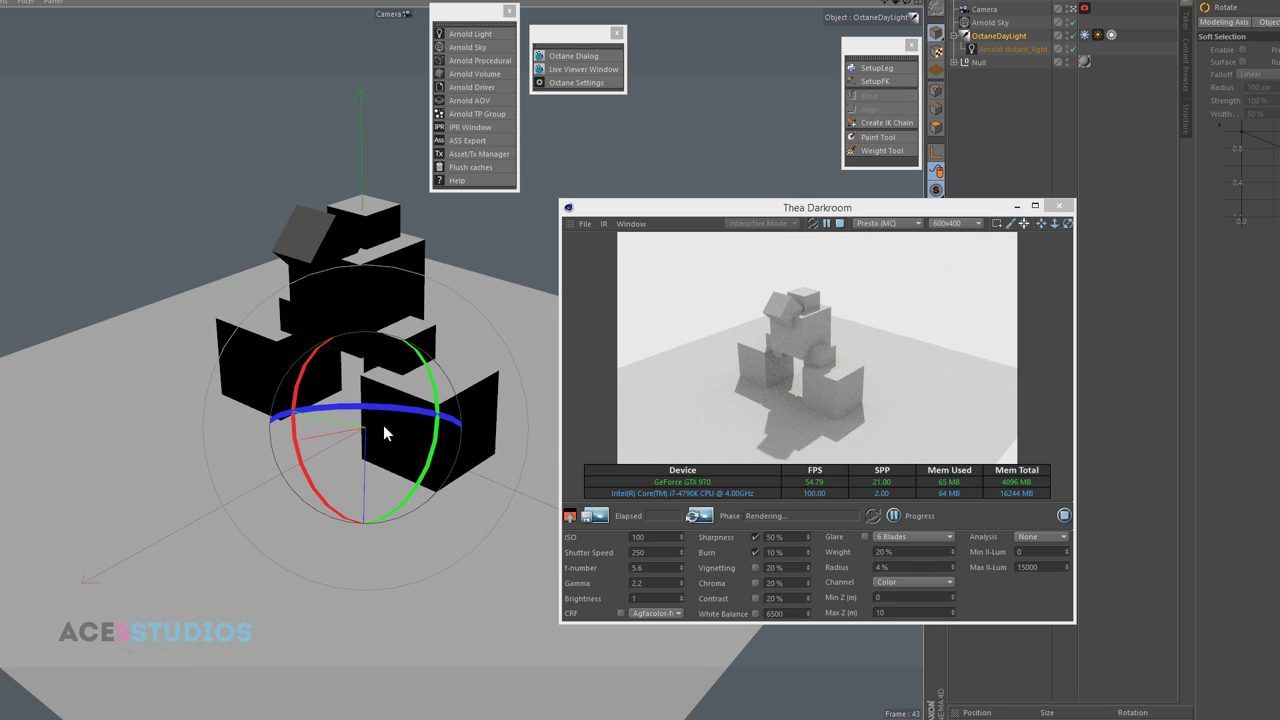
pyautogui.moveTo(383, 429); pyautogui.dragTo(417, 500)
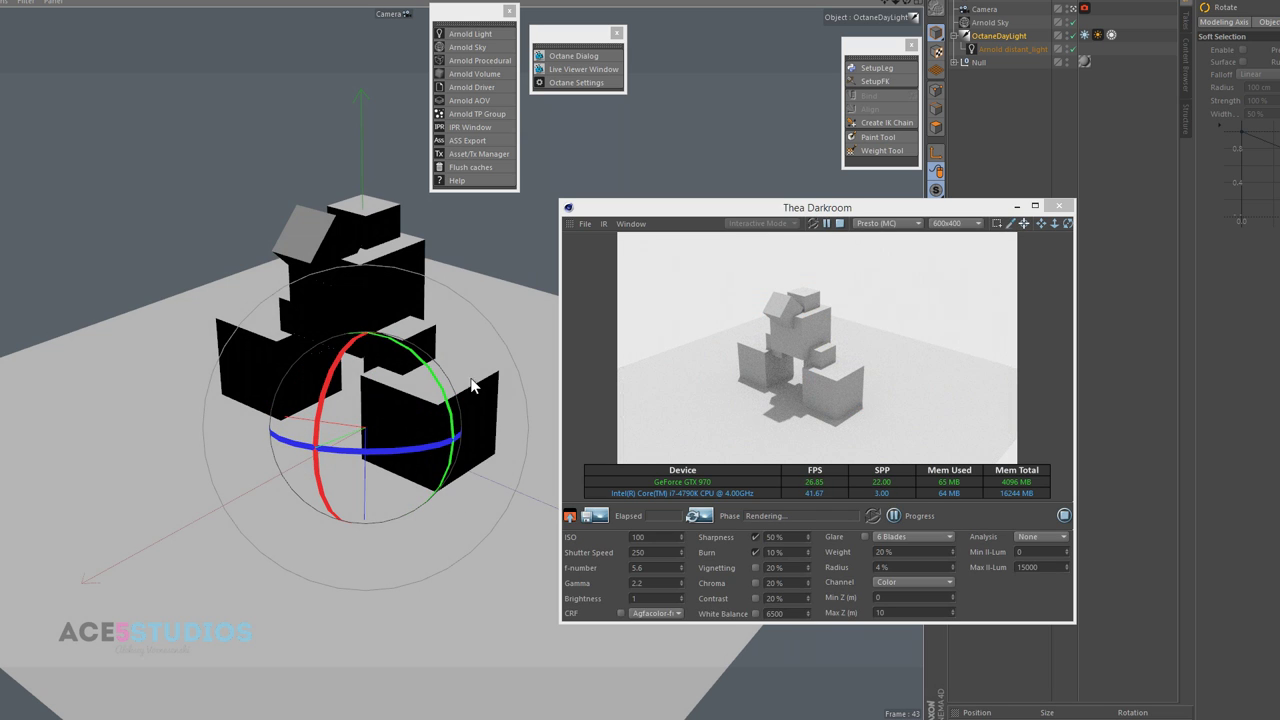
pyautogui.moveTo(476, 386)
pyautogui.mouseDown()
pyautogui.moveTo(500, 466)
pyautogui.moveTo(417, 466)
pyautogui.moveTo(404, 404)
pyautogui.mouseUp()
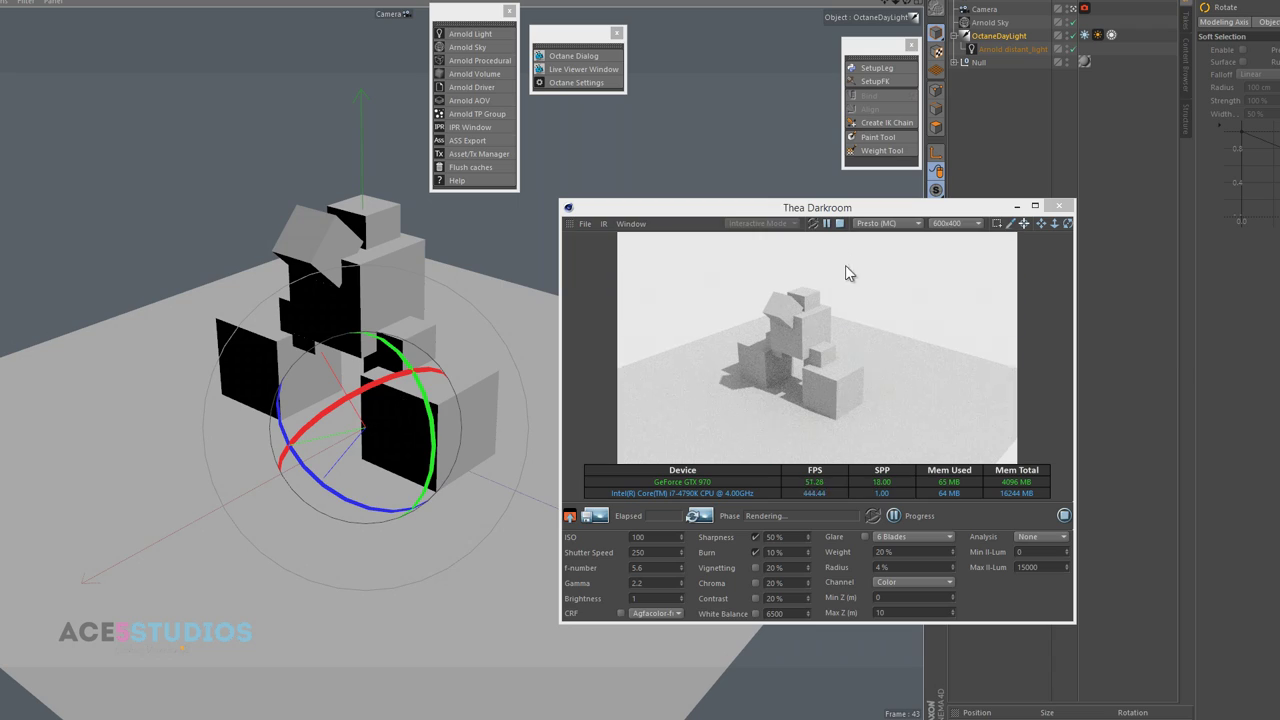
pyautogui.moveTo(372, 465); pyautogui.dragTo(390, 440)
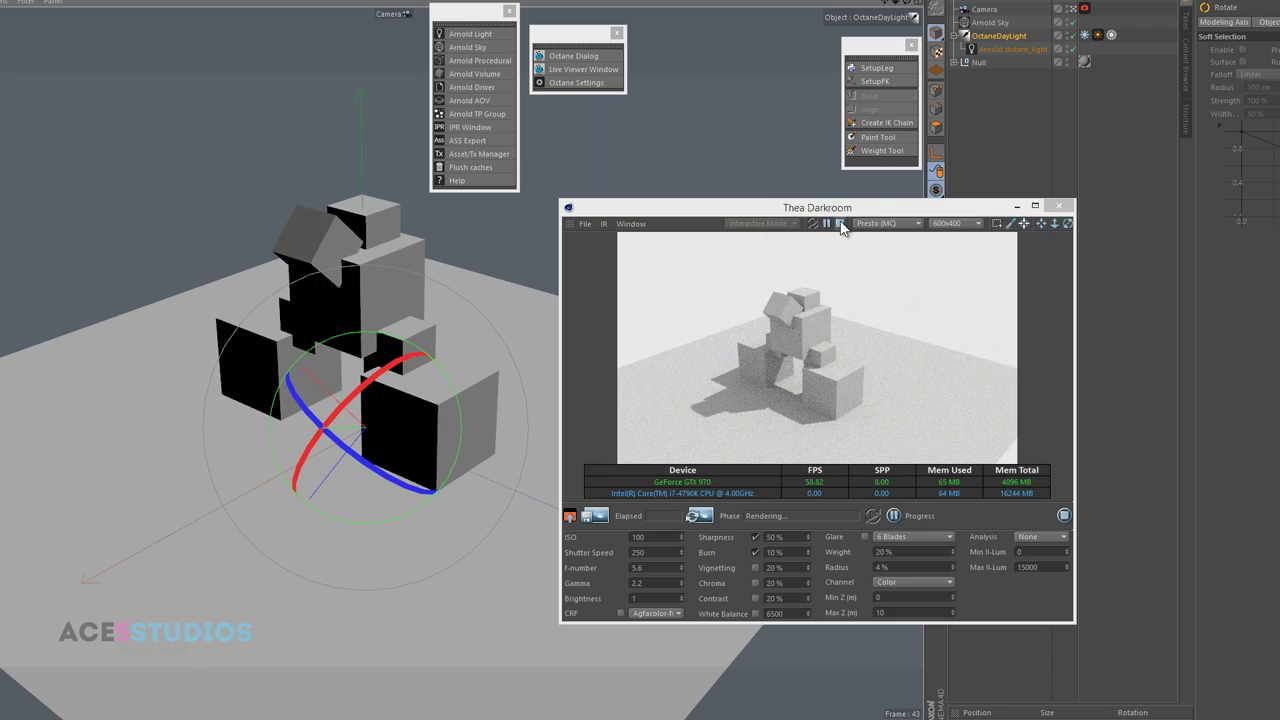